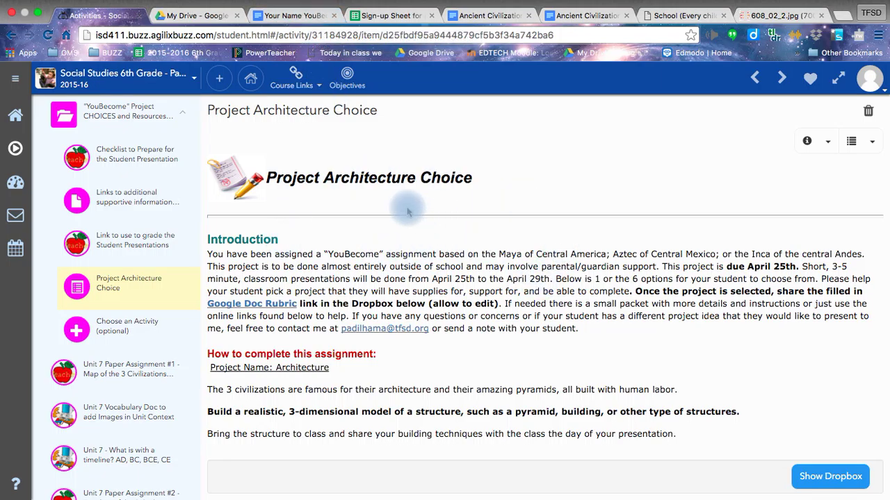
- Open the "YouBecome" Project CHOICES and Resources folder inside Unit 7 Ancient Civilization
left_click(92, 127)
left_click(91, 122)
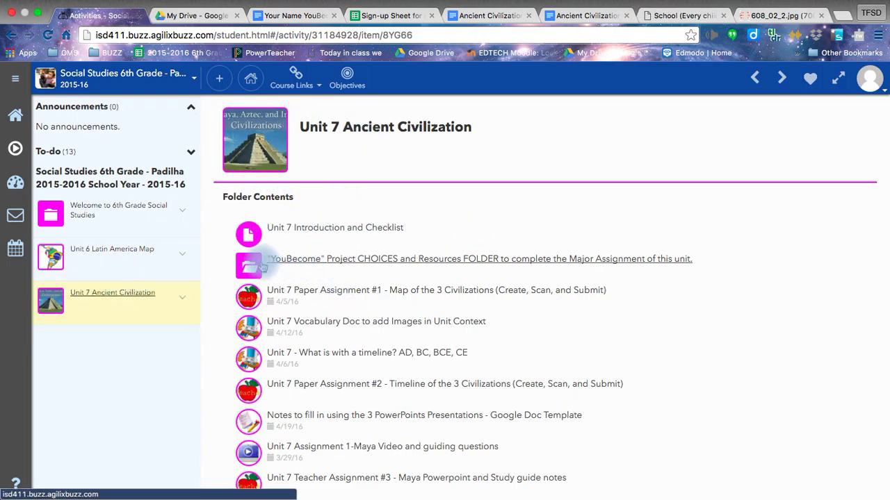
left_click(328, 265)
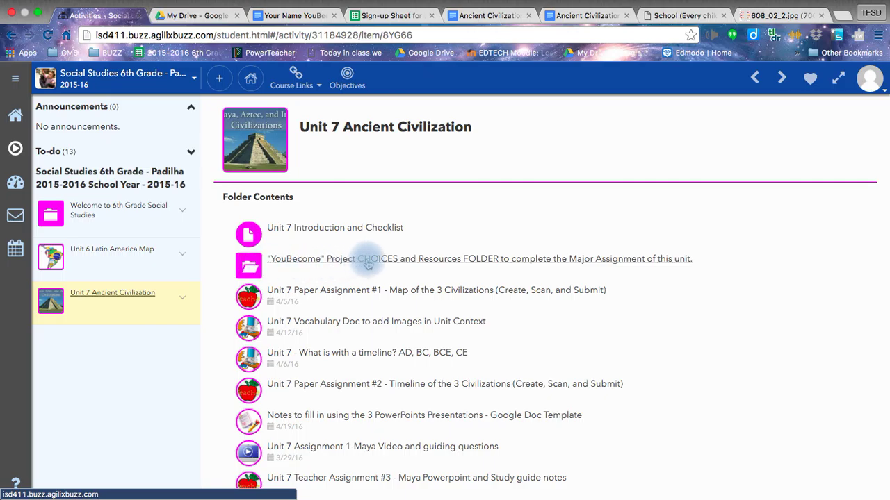
left_click(367, 265)
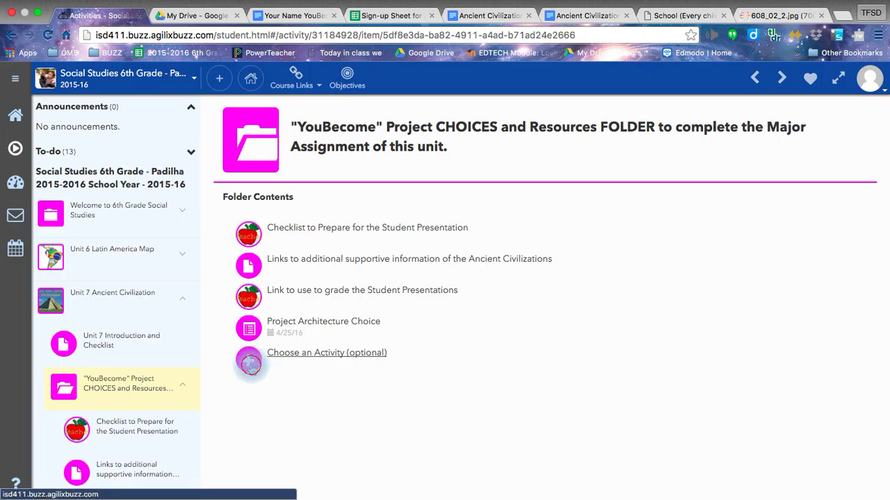
- View the optional activity choices, return to the "YouBecome" folder and open the Project Architecture Choice assignment
left_click(250, 365)
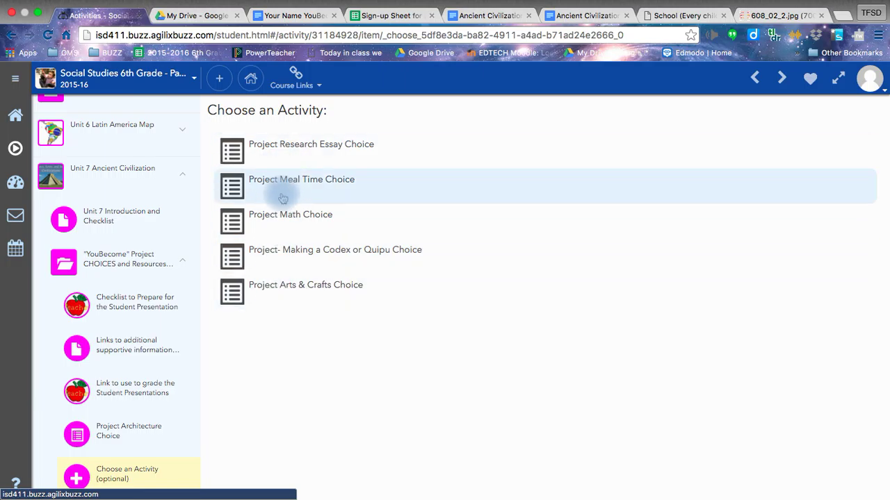
left_click(12, 34)
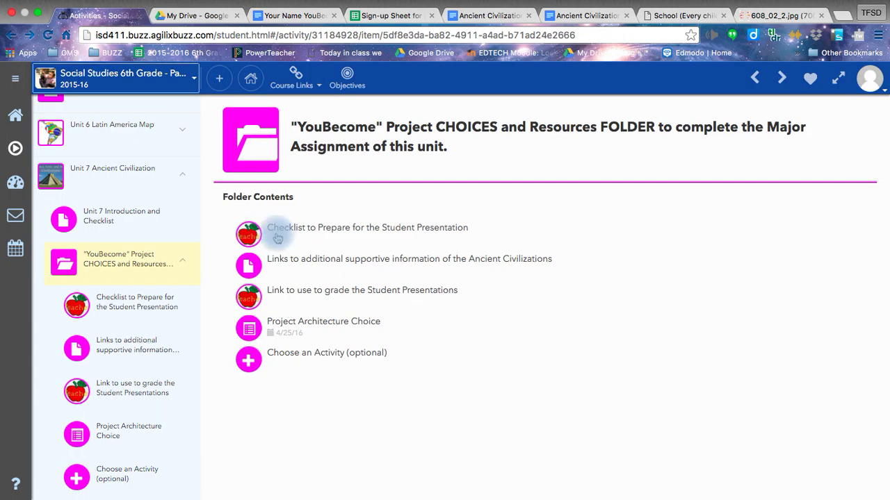
left_click(310, 328)
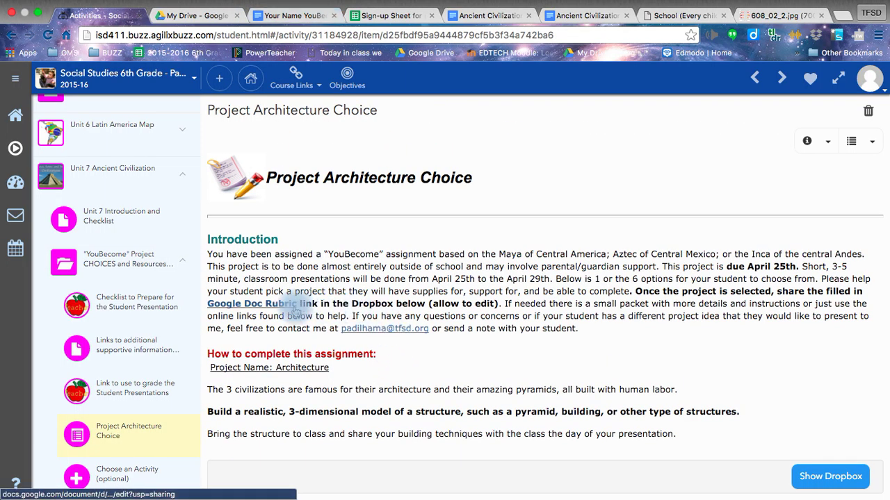
- Switch to the YouBecome Project Rubric in Google Docs and review its header, paragraph outlines, source links and Works Cited page
left_click(277, 15)
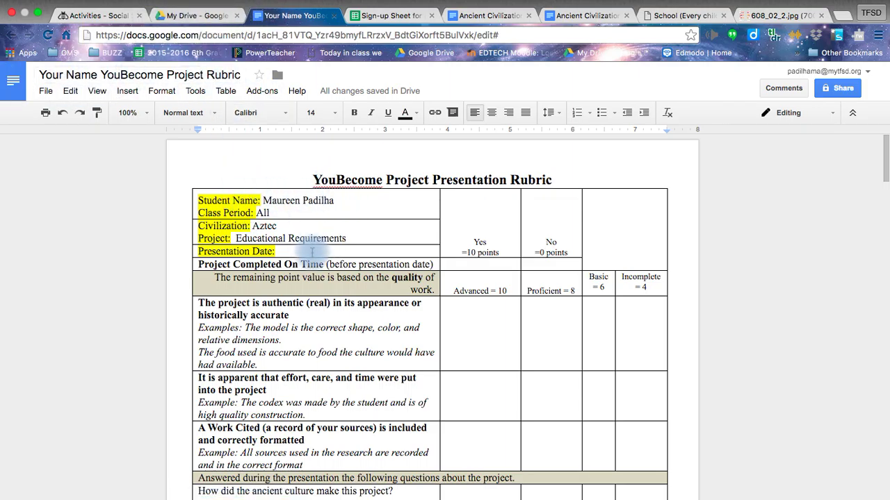
scroll(312, 252, "down", 15)
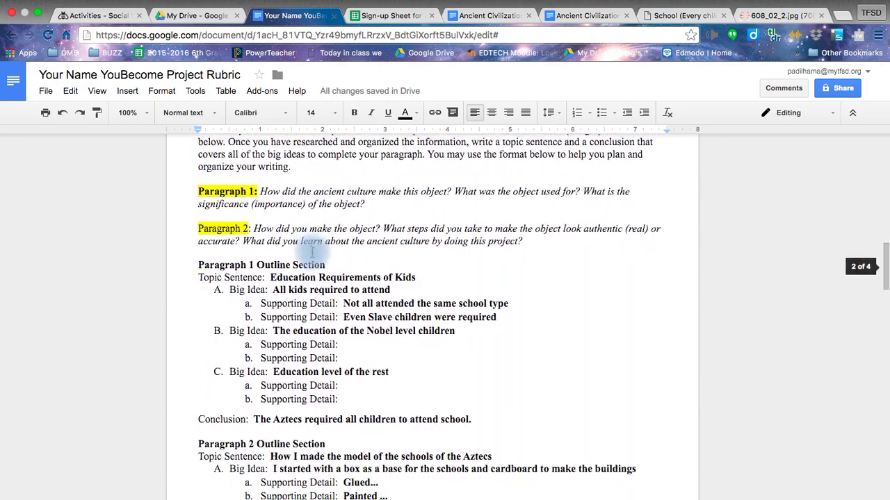
scroll(312, 252, "down", 2)
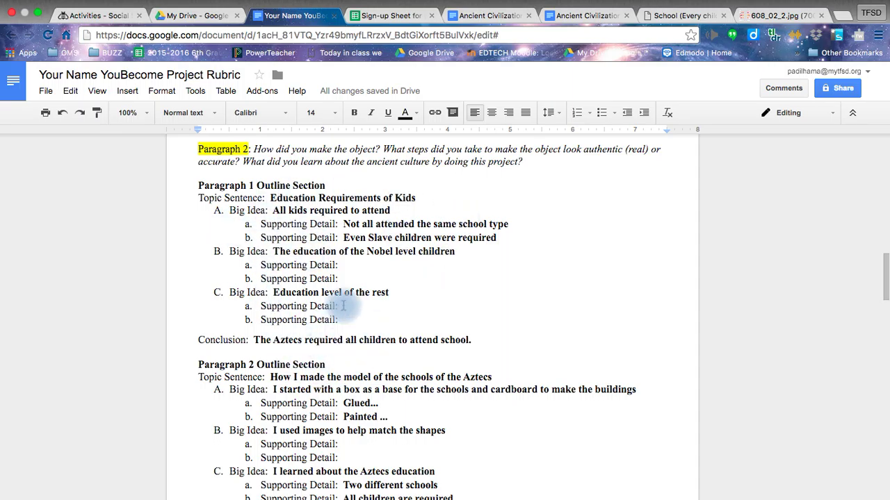
scroll(342, 306, "down", 2)
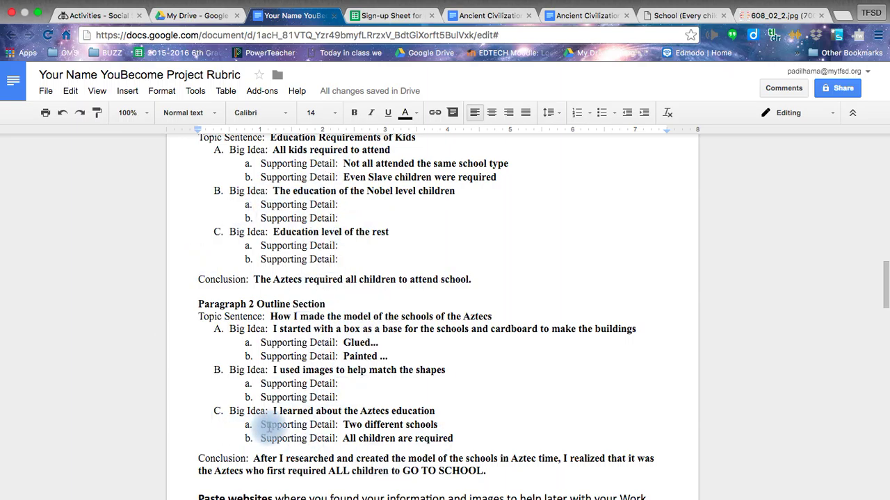
scroll(268, 424, "down", 15)
scroll(269, 428, "up", 2)
scroll(269, 428, "down", 1)
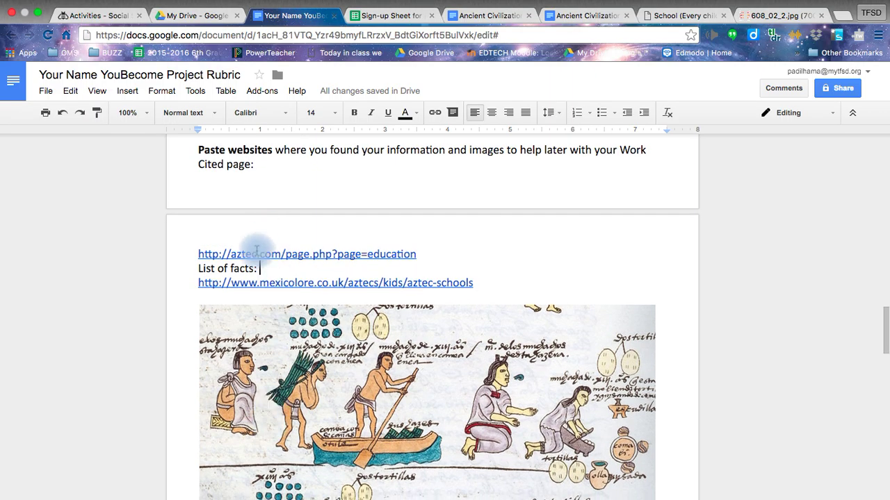
scroll(438, 424, "down", 9)
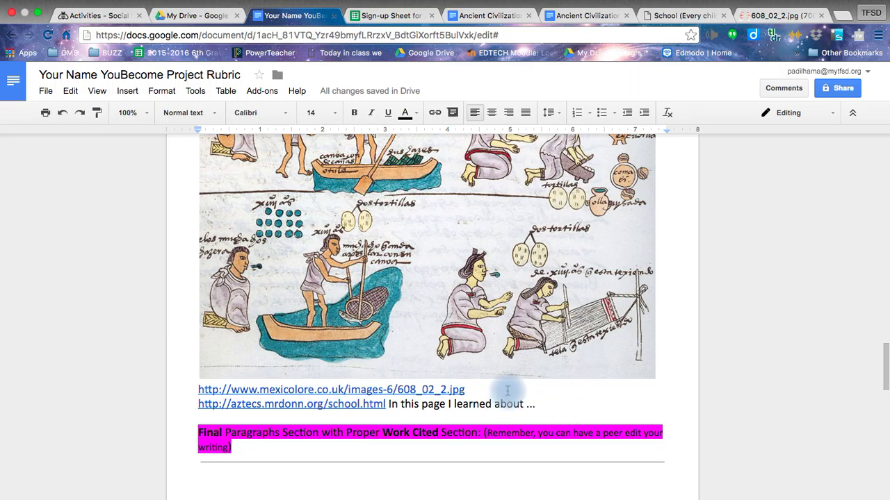
scroll(508, 390, "down", 5)
scroll(509, 391, "down", 3)
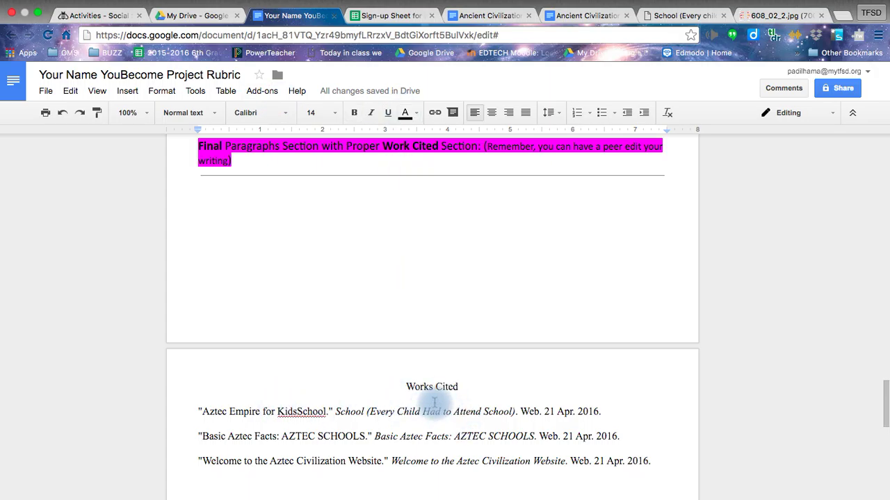
- View the document's saved citations in the EasyBib Bibliography Creator add-on, closing it when done
left_click(255, 91)
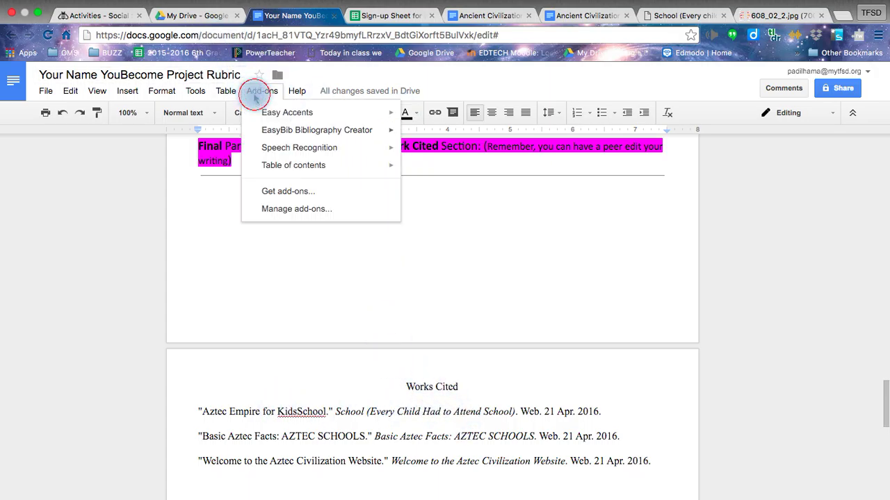
mouse_move(259, 134)
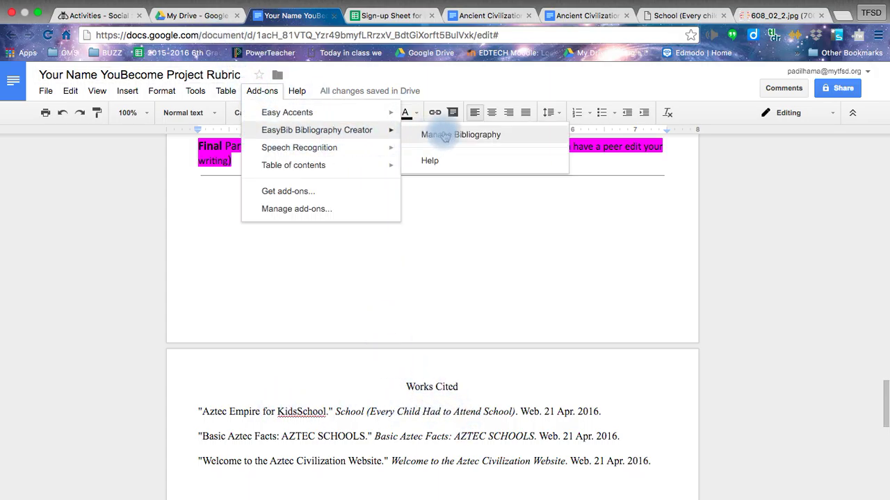
left_click(500, 139)
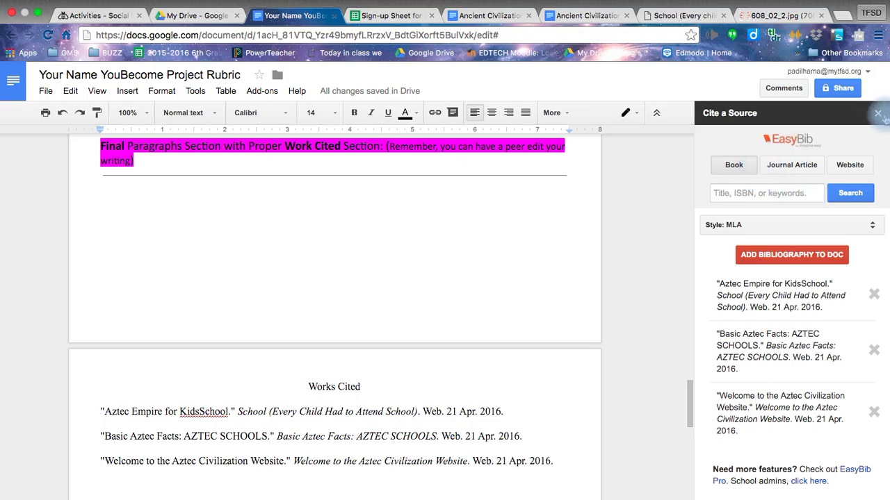
left_click(878, 112)
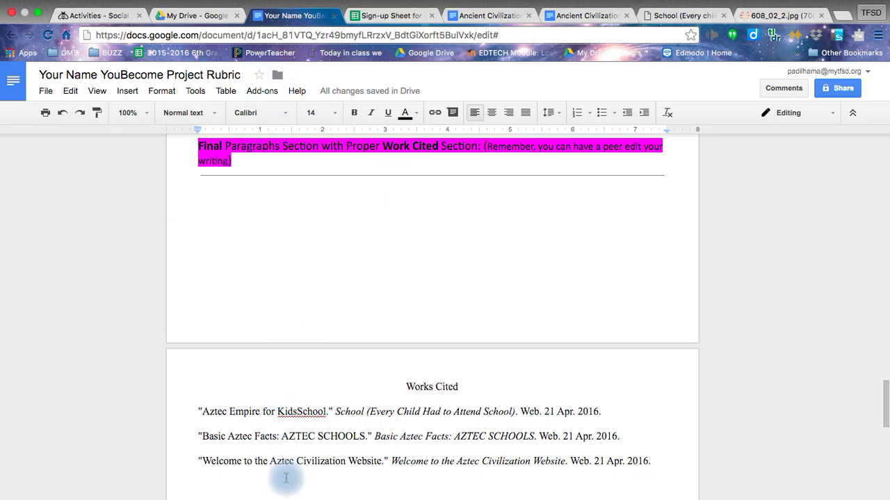
- Turn on link sharing for the rubric document by getting a shareable link
scroll(286, 478, "up", 20)
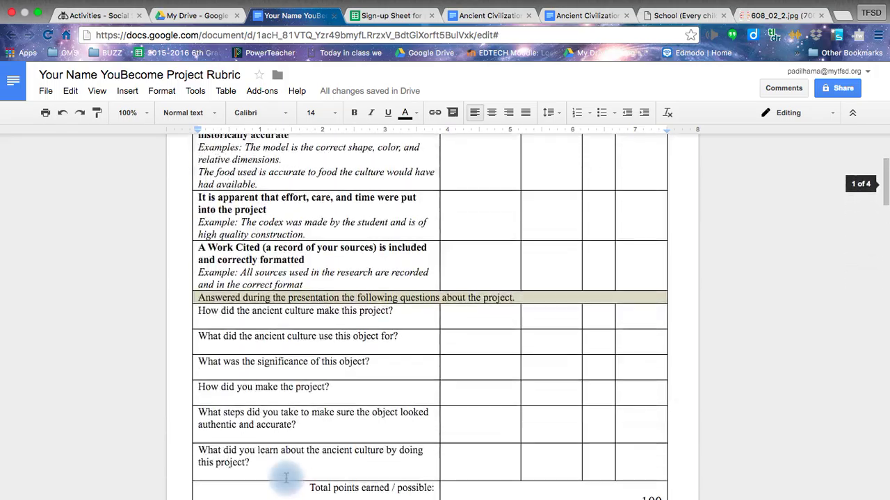
scroll(286, 479, "up", 3)
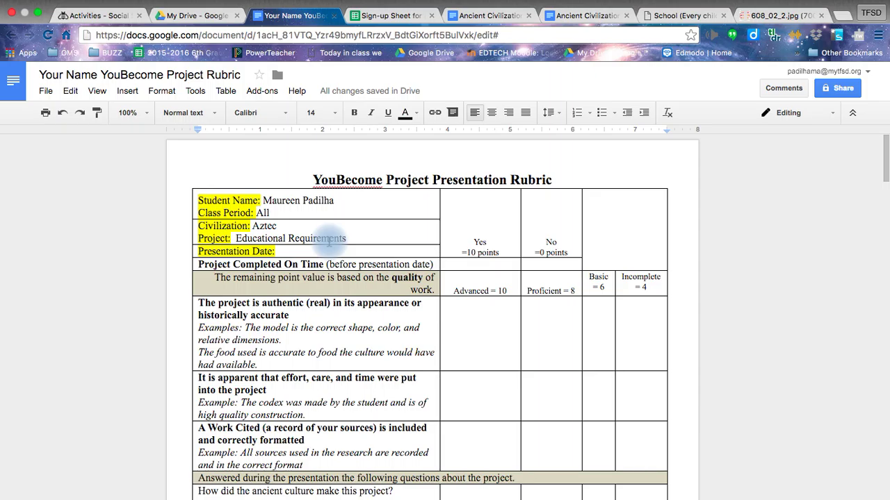
left_click(842, 88)
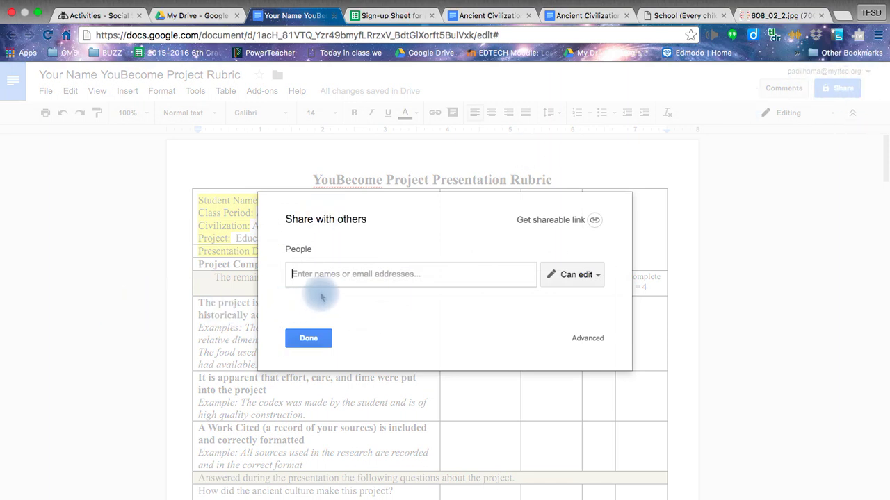
left_click(423, 273)
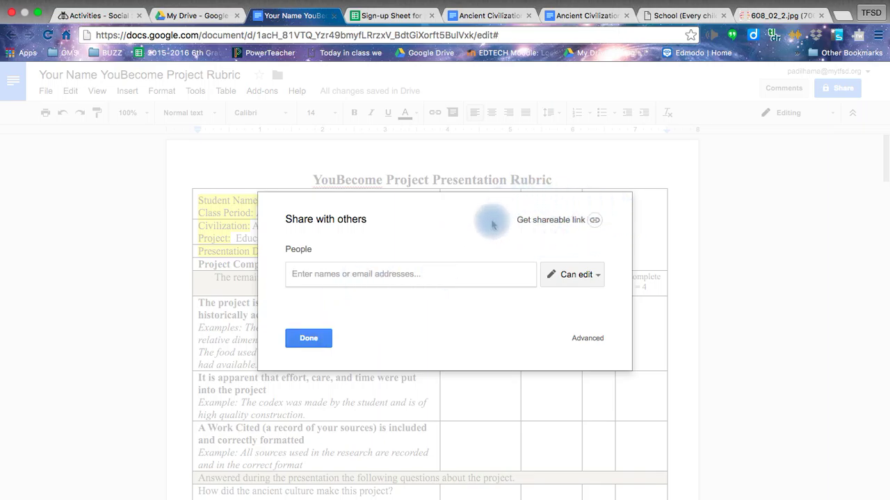
left_click(582, 227)
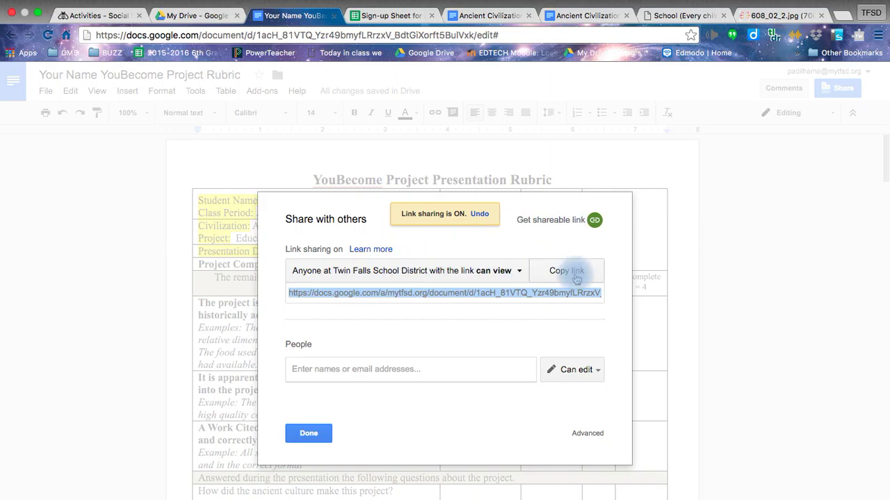
- Set the rubric's link sharing to "On - Anyone with the link" with "Can edit" access and save it
left_click(447, 272)
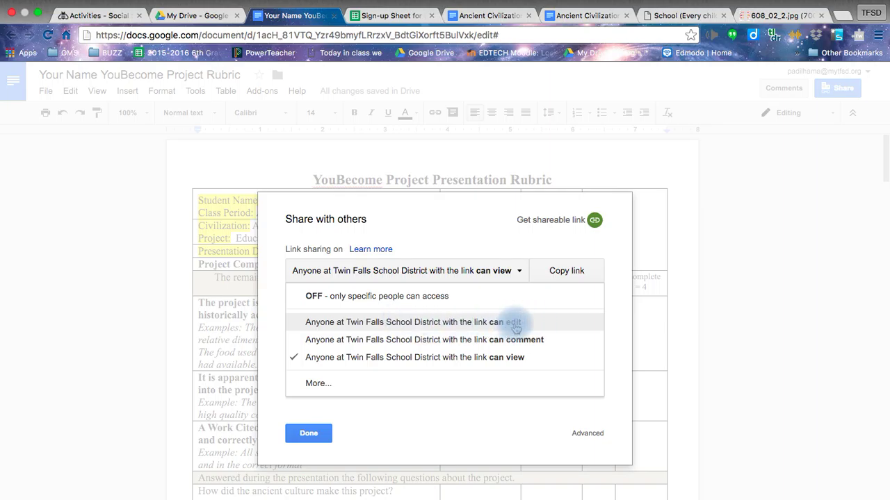
left_click(313, 387)
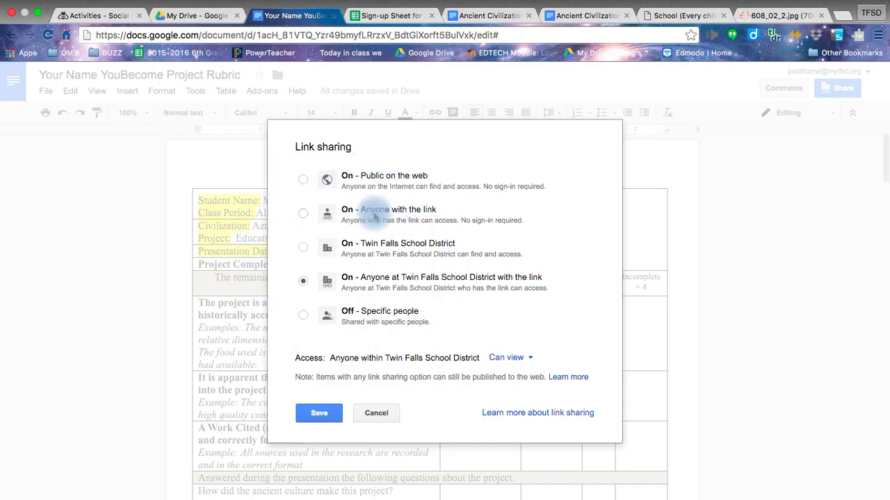
left_click(308, 216)
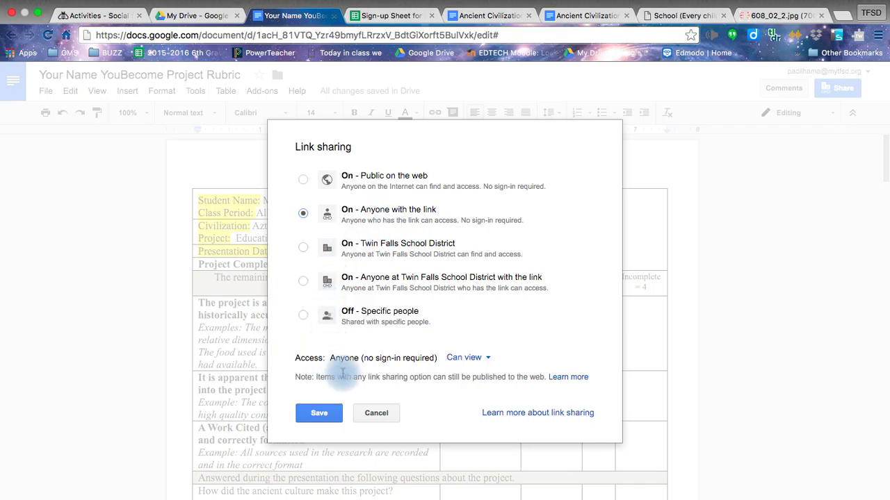
left_click(303, 214)
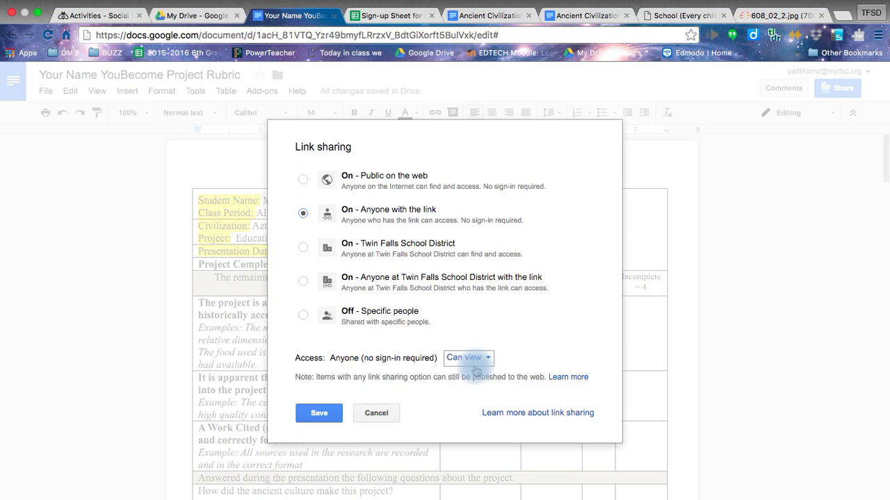
left_click(488, 361)
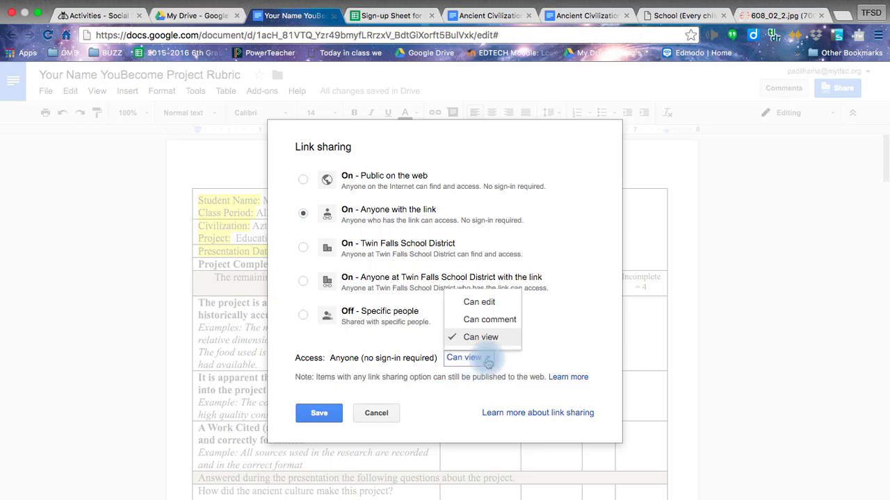
left_click(495, 305)
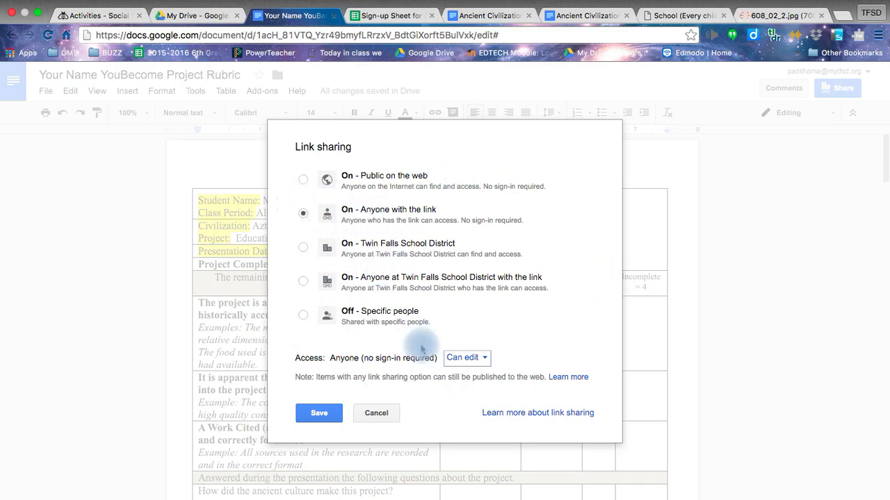
left_click(311, 414)
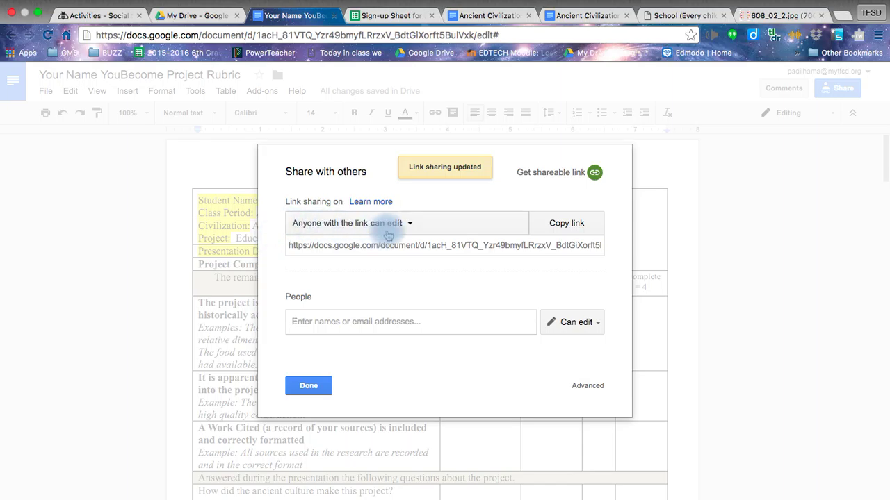
- Copy the rubric's share link and paste it as the web address in the Project Architecture Choice dropbox in Buzz
left_click(568, 224)
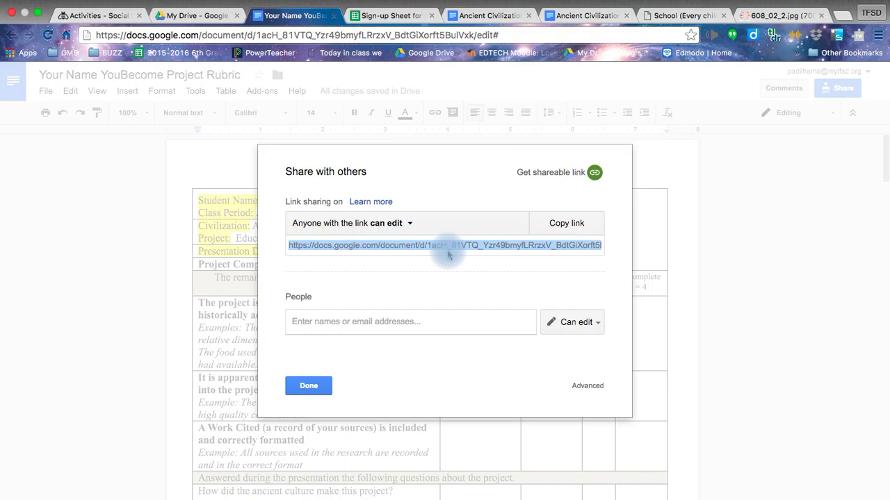
left_click(312, 386)
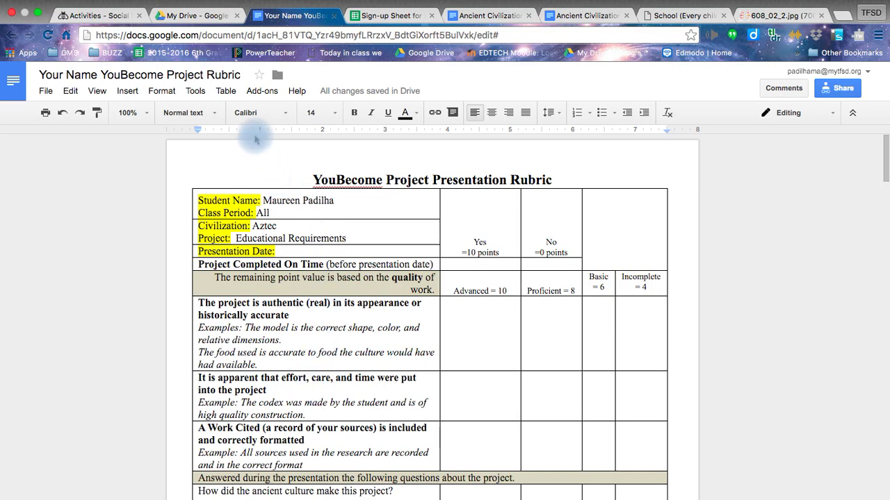
left_click(77, 16)
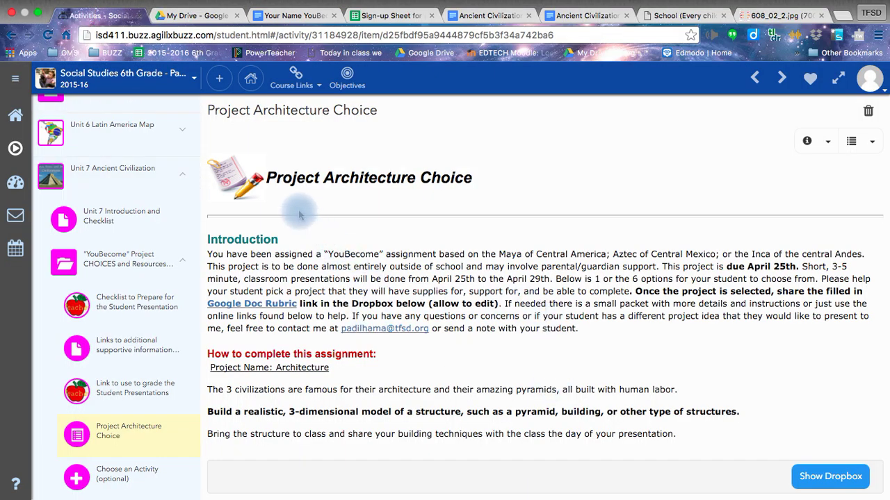
left_click(847, 487)
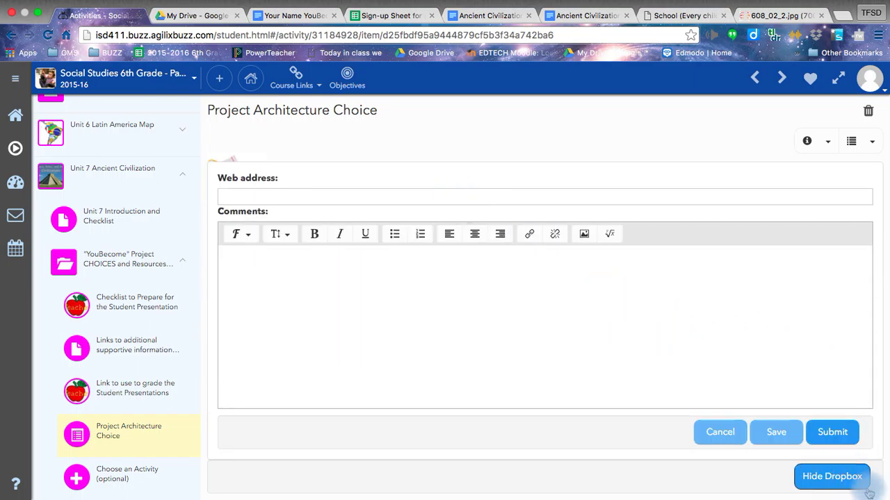
left_click(270, 194)
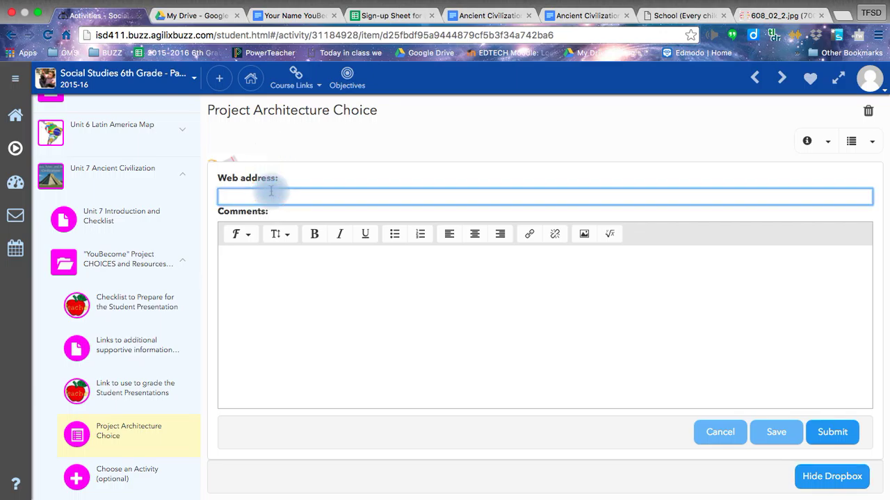
key("super+v")
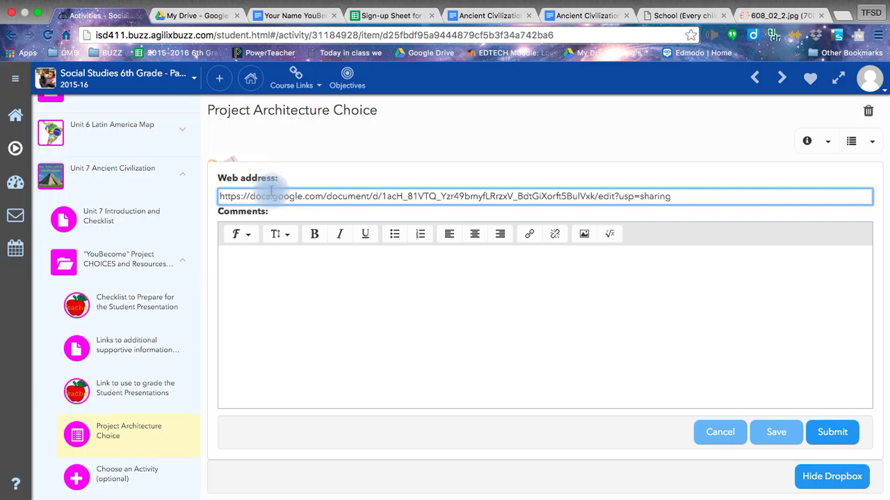
- Paste the rubric link into the dropbox comments with the note "CTRL + V" and submit the assignment
left_click(273, 262)
right_click(272, 263)
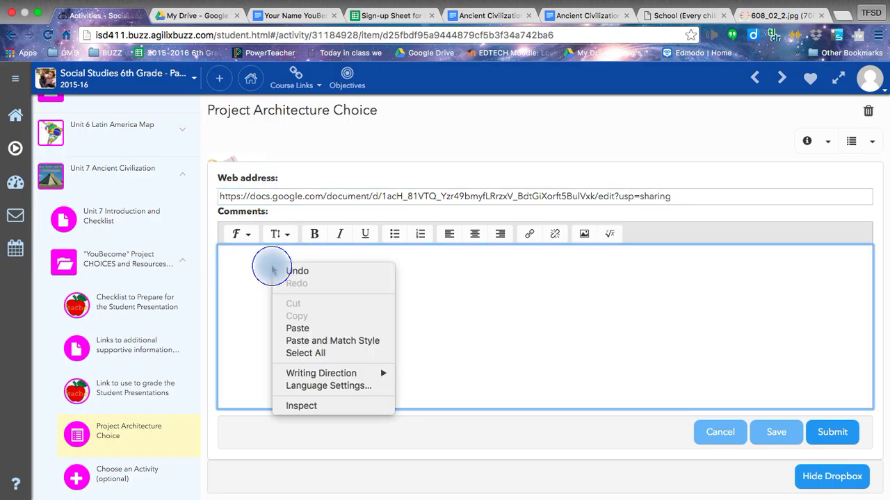
left_click(304, 328)
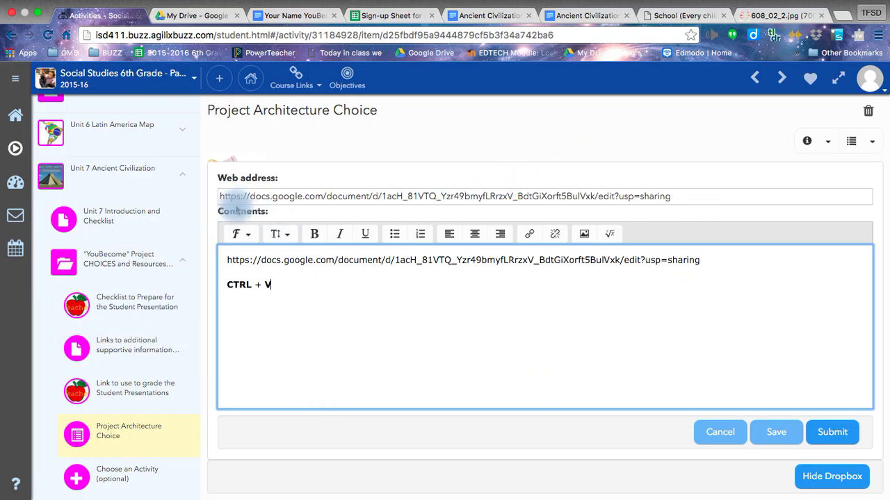
double_click(638, 196)
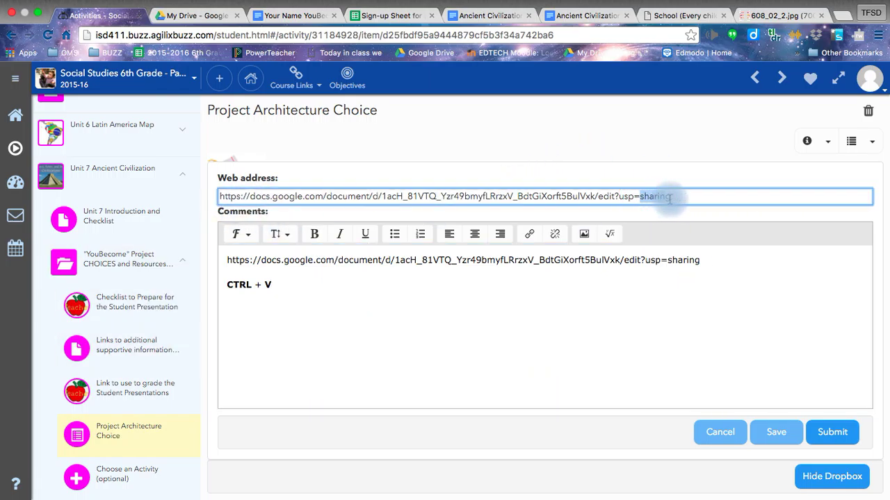
left_click(834, 434)
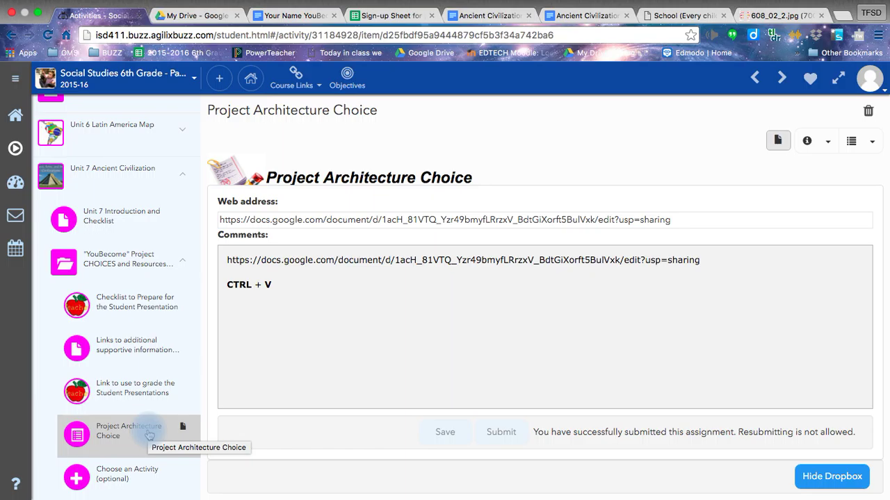
- Reopen the Project Architecture Choice assignment and review the grade details of its submission
left_click(150, 434)
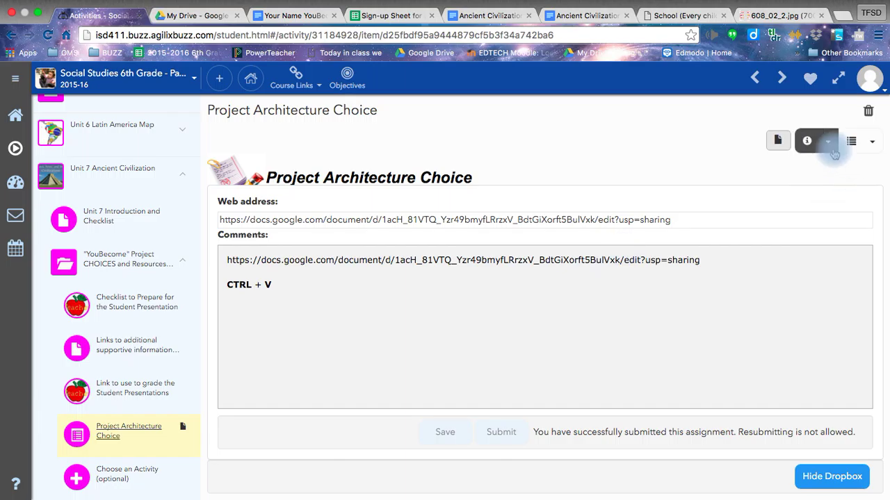
left_click(806, 142)
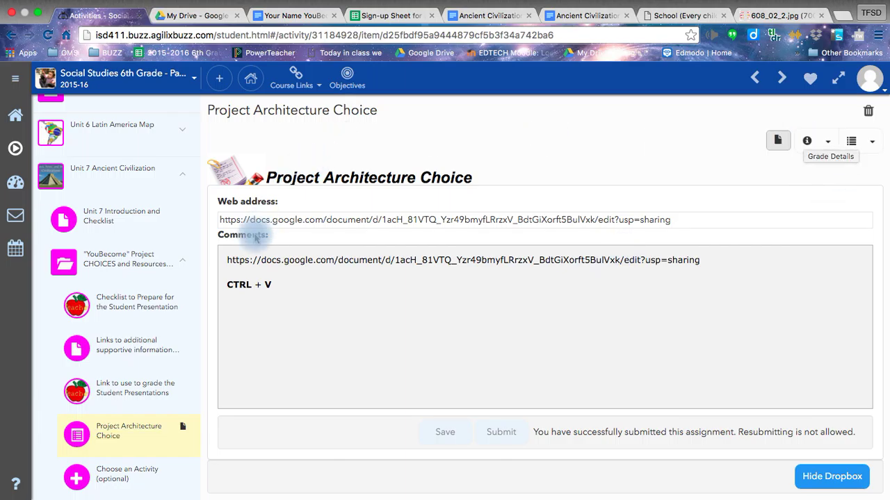
left_click(133, 384)
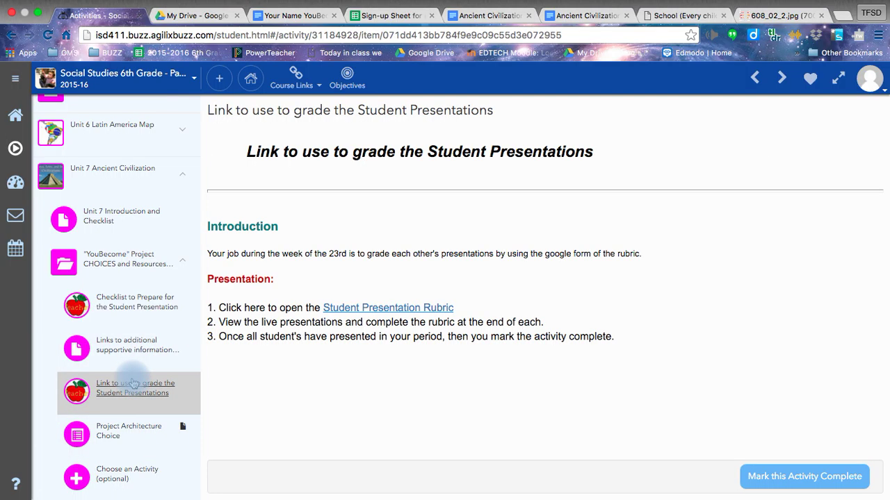
left_click(123, 443)
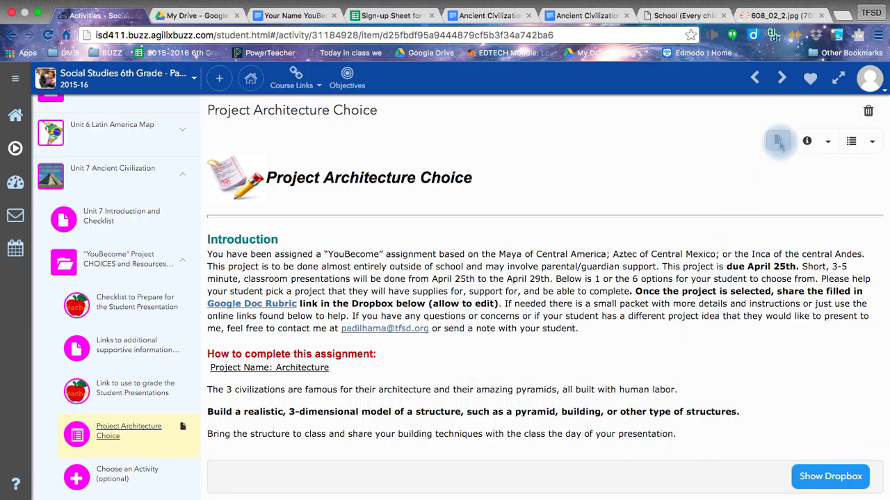
mouse_move(779, 143)
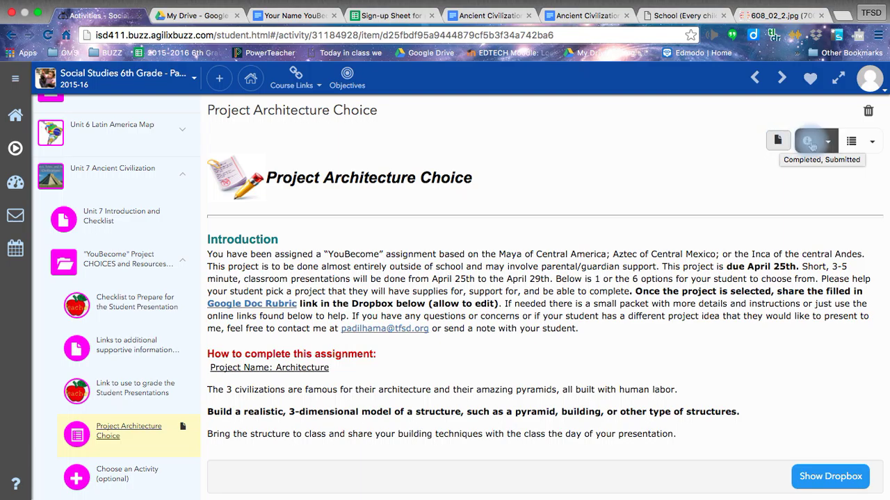
left_click(808, 143)
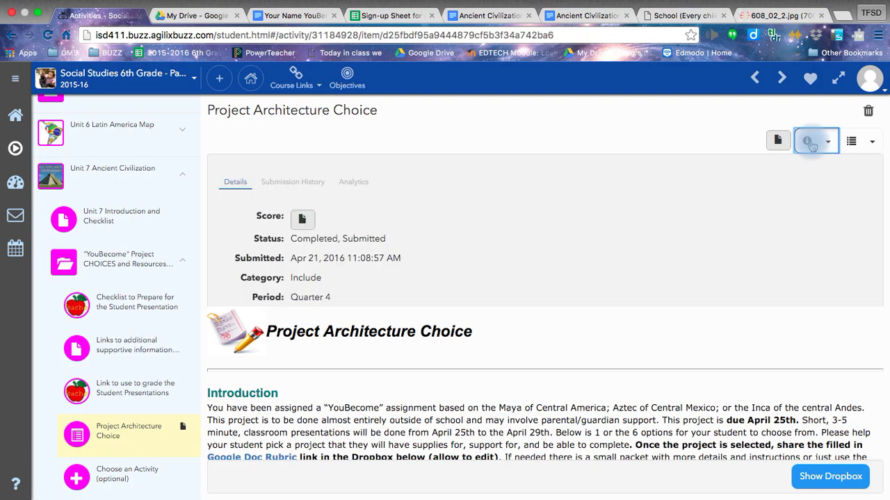
scroll(381, 273, "down", 5)
scroll(380, 270, "up", 5)
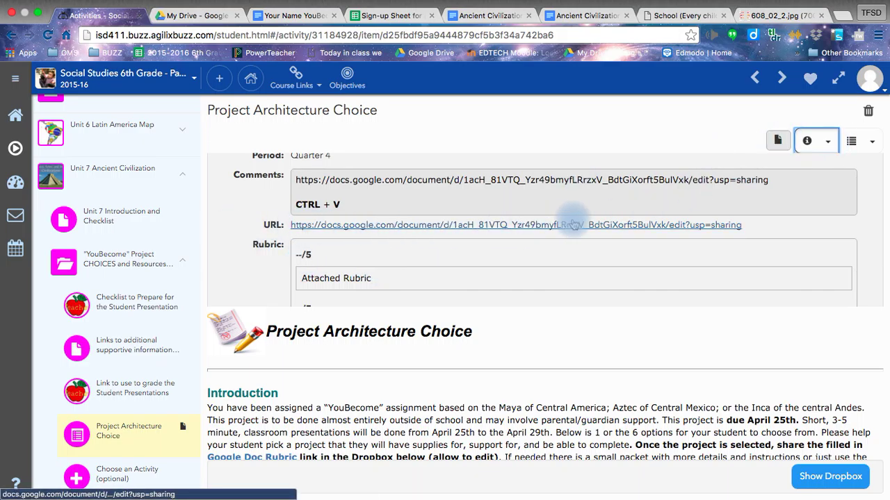
- Open the submitted rubric URL to check it, return to the Buzz assignment and close the grade details
left_click(650, 227)
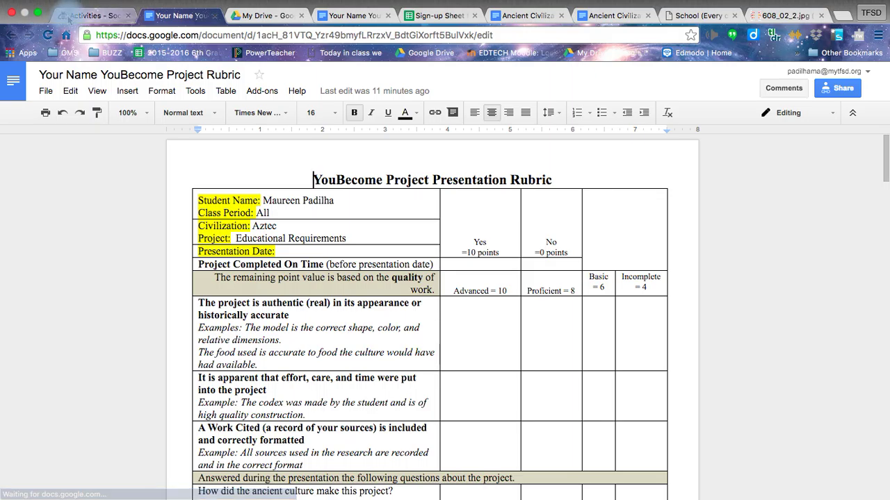
left_click(83, 15)
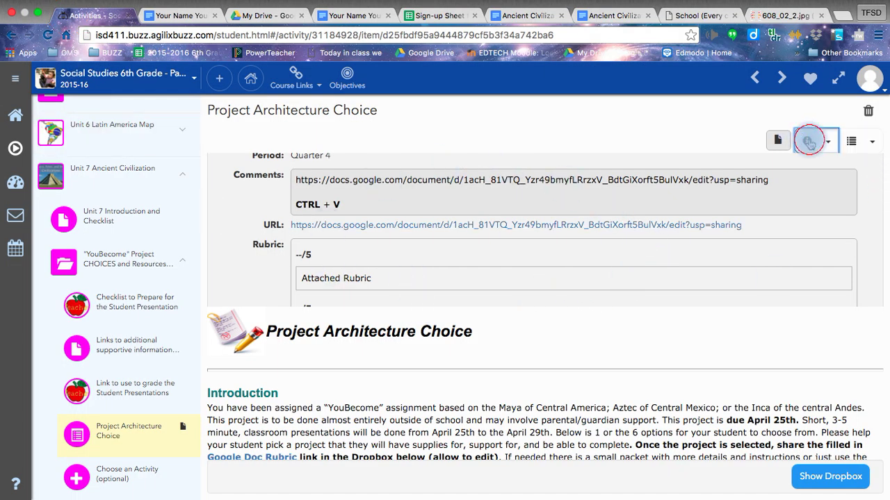
left_click(806, 142)
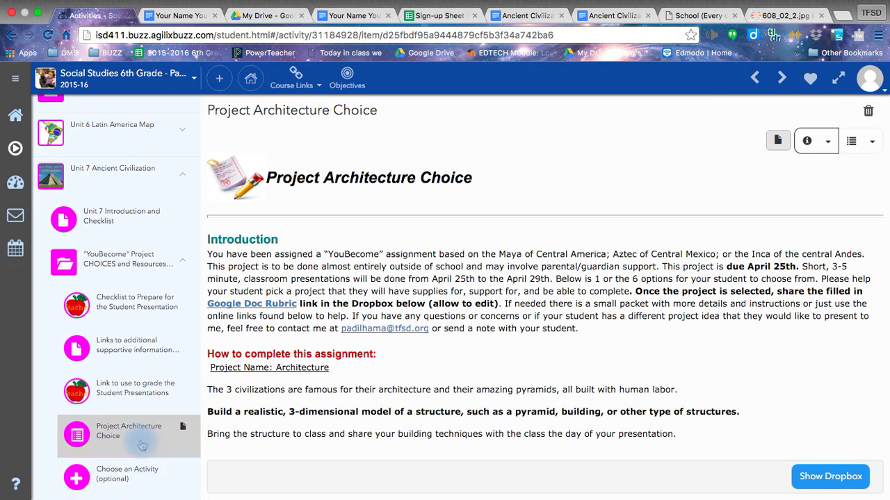
- Reopen the assignment's grade details and view its submission history and analytics
left_click(807, 141)
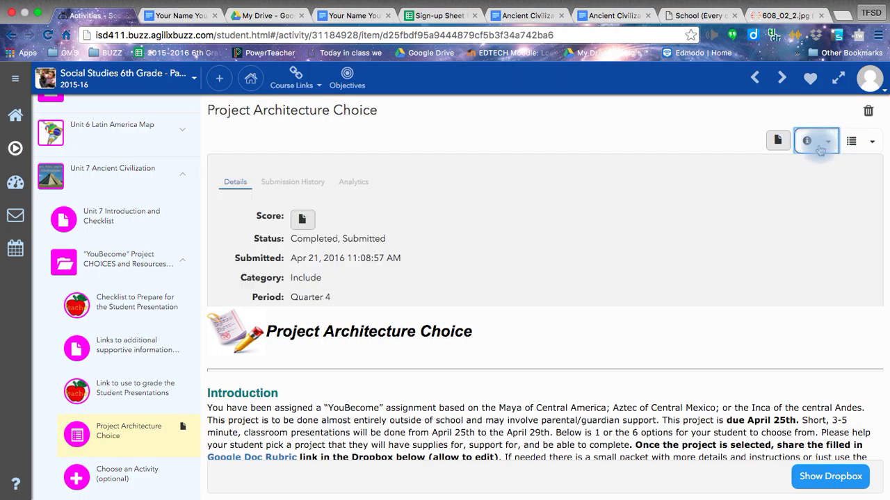
left_click(243, 192)
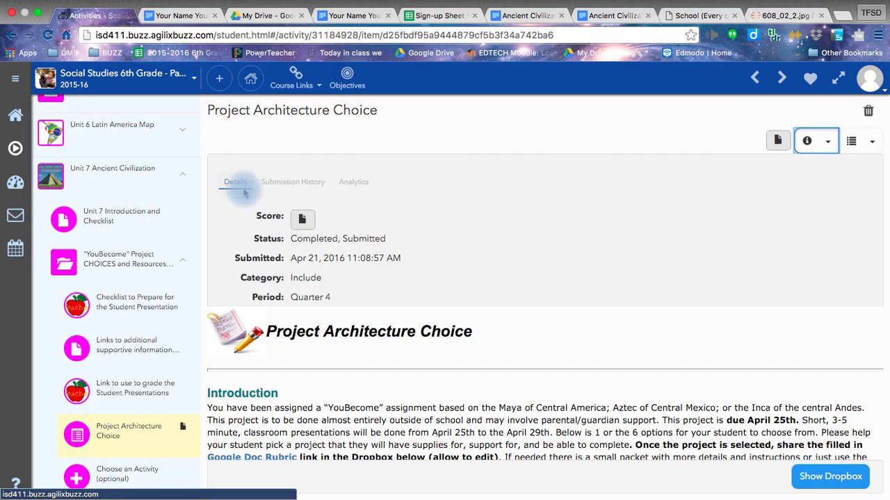
left_click(278, 189)
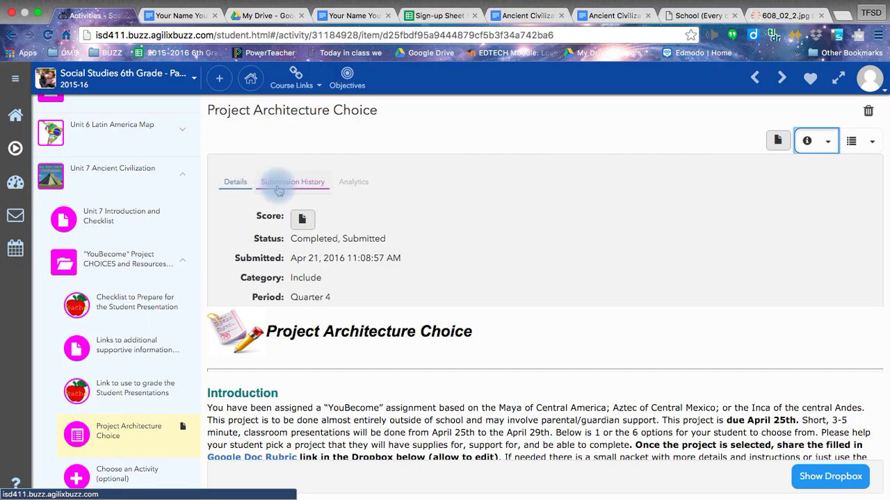
left_click(355, 188)
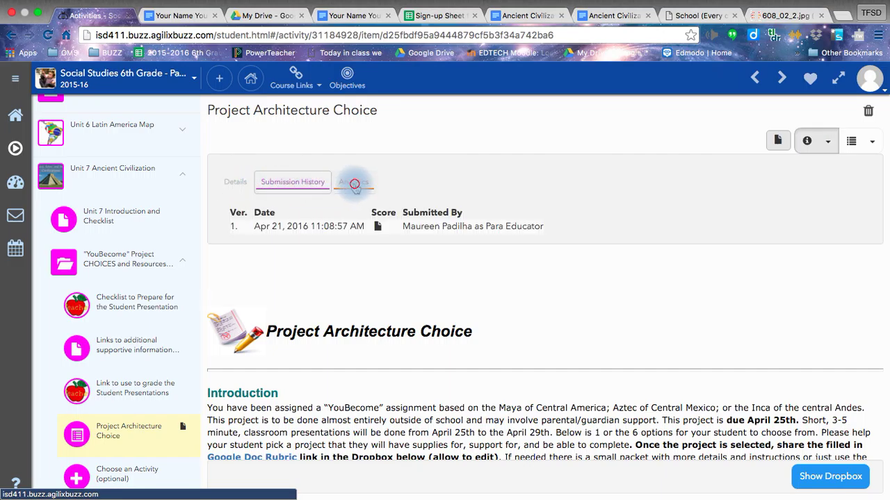
- Review the grading rubric in the submission details, and open the submitted URL for a check, closing the document again
left_click(238, 186)
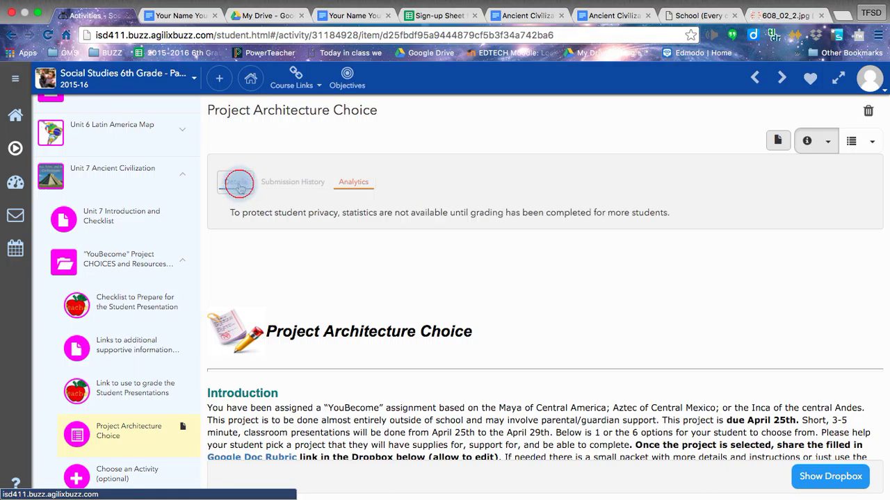
left_click(358, 247)
scroll(370, 251, "down", 5)
scroll(370, 252, "down", 3)
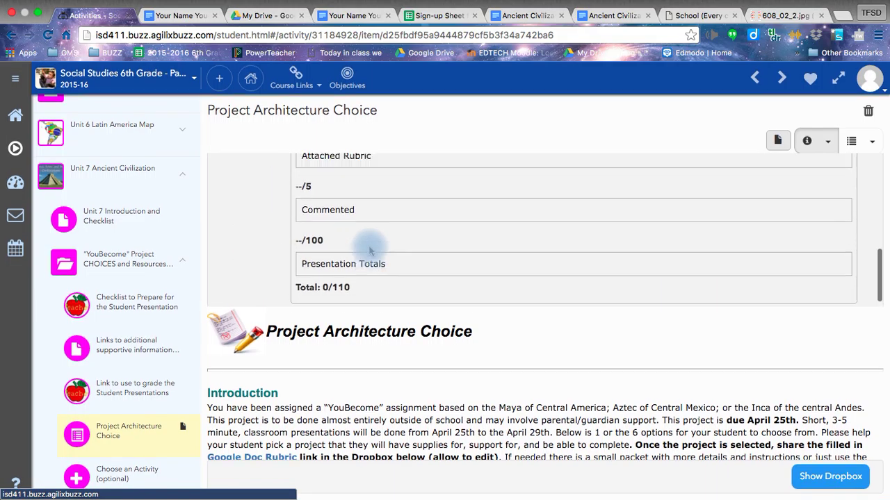
scroll(370, 251, "up", 4)
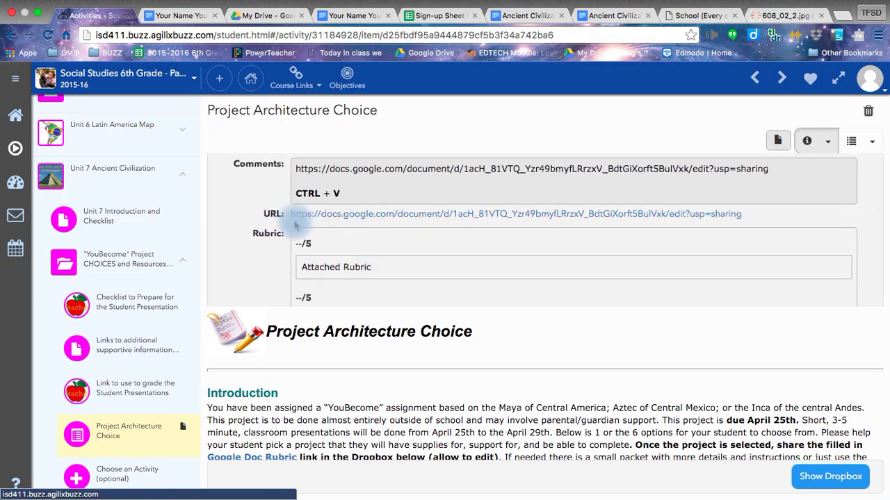
left_click(526, 220)
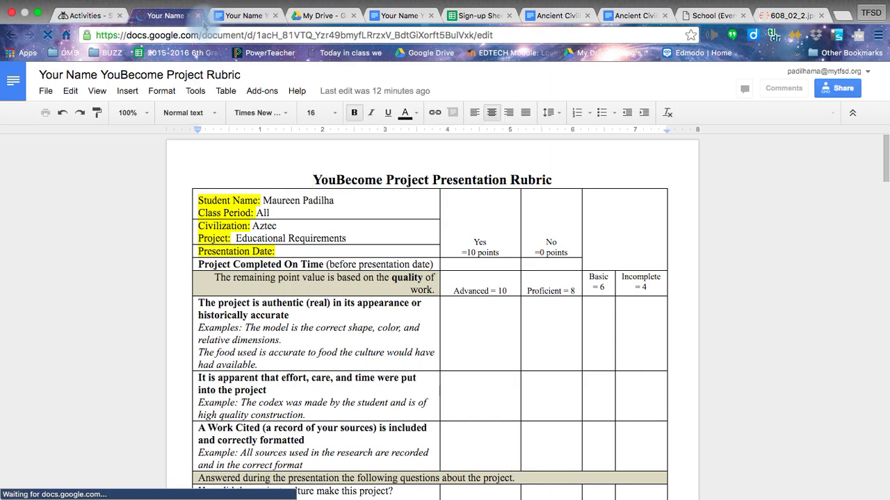
left_click(199, 16)
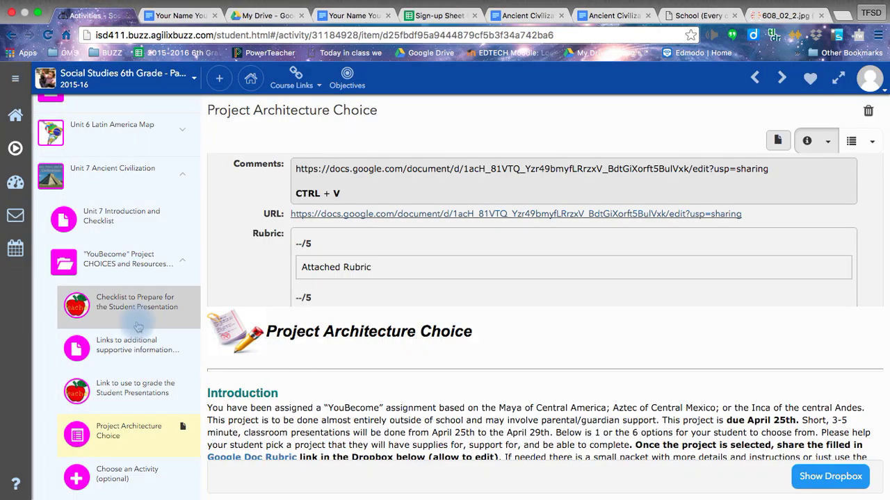
- Open "Checklist to Prepare for the Student Presentation" from the "YouBecome" project folder and read its sign-up instructions
left_click(117, 264)
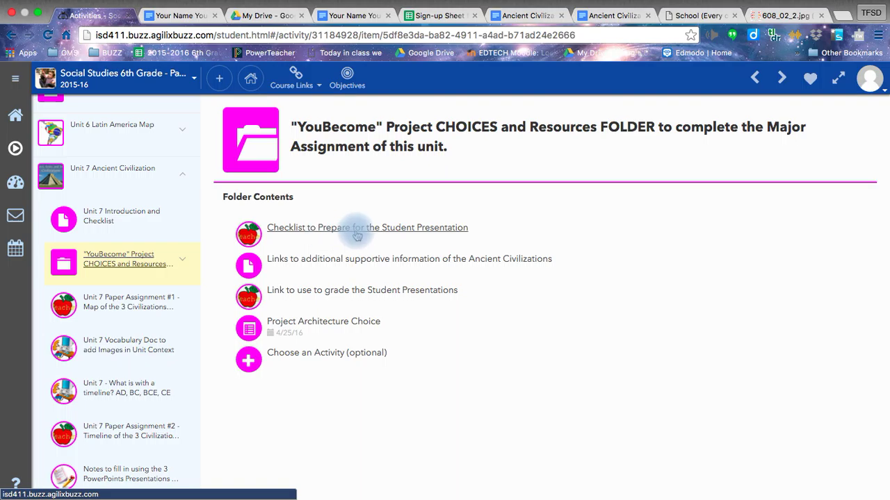
left_click(357, 235)
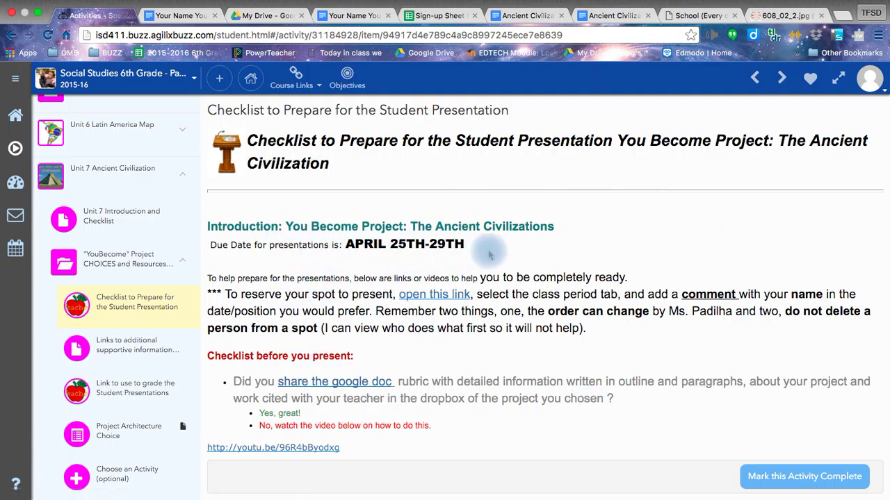
scroll(507, 240, "down", 3)
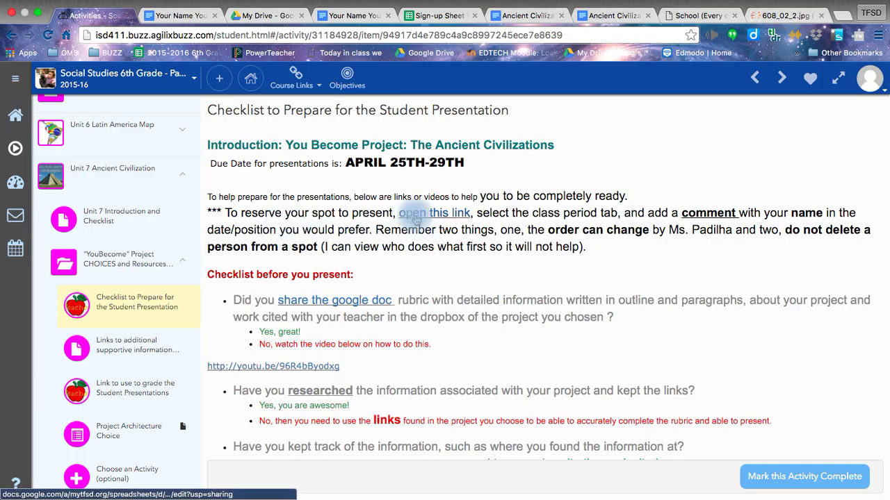
- Switch to the "Sign-up Sheet for presentations" spreadsheet and examine the 1st Period schedule and the Insert comment tool
left_click(415, 215)
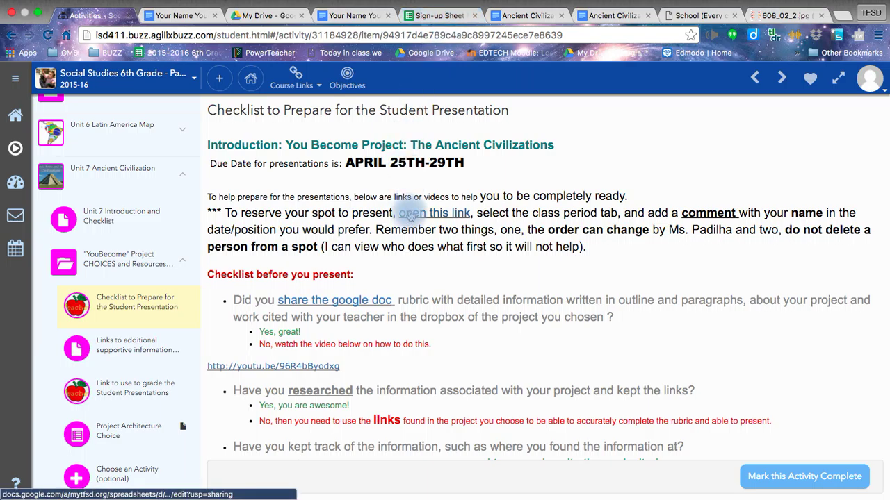
left_click(423, 21)
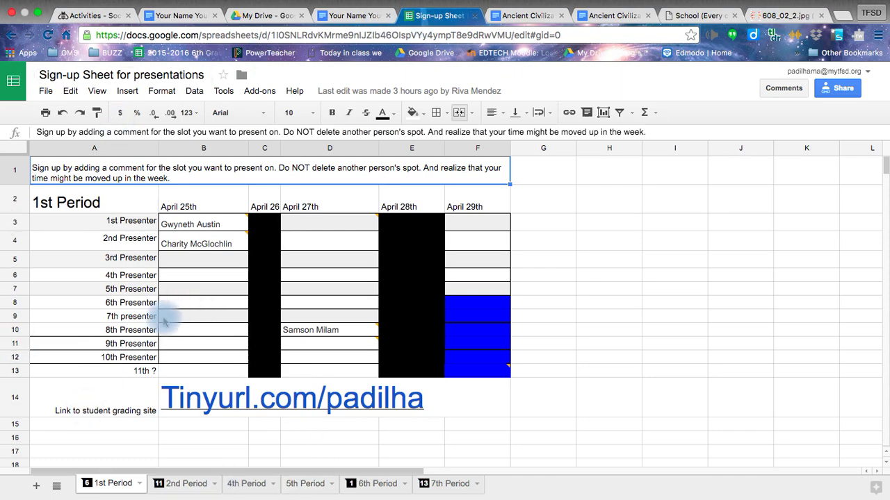
mouse_move(445, 34)
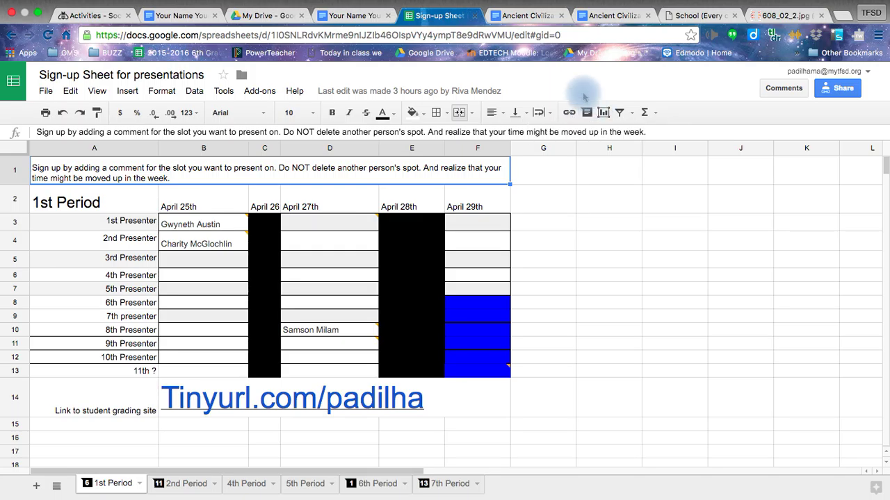
key("super+equal")
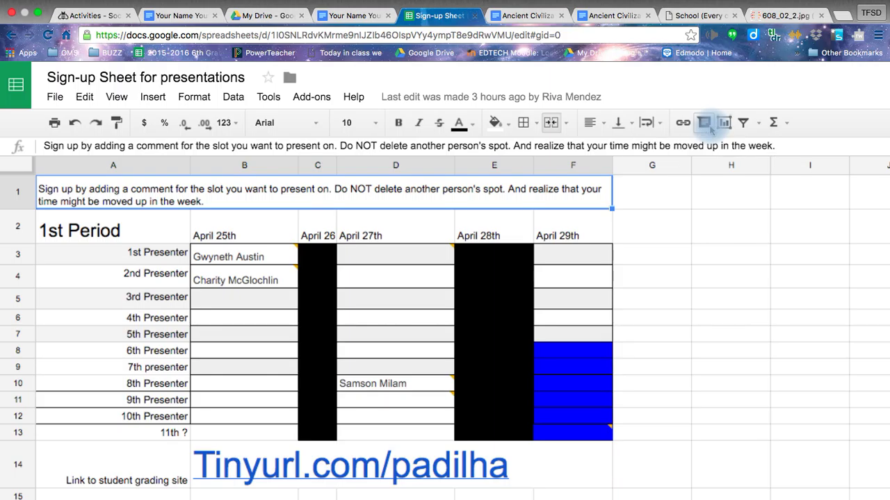
scroll(711, 130, "right", 1)
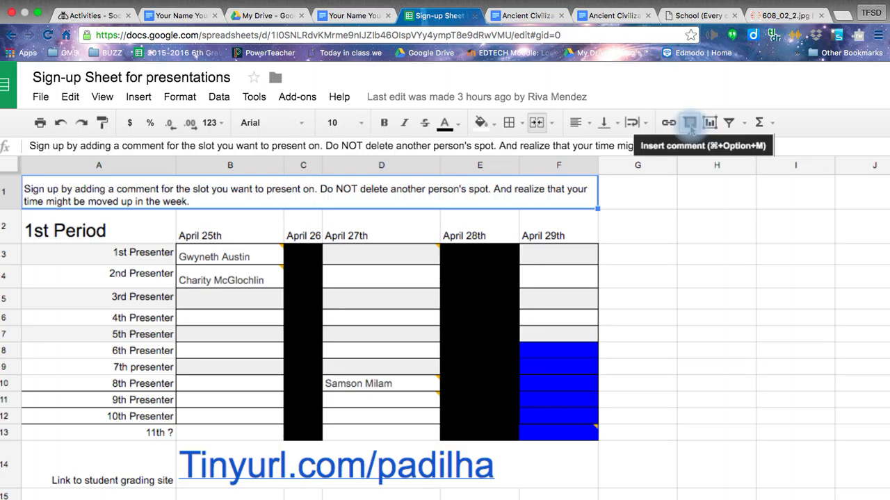
scroll(532, 314, "down", 5)
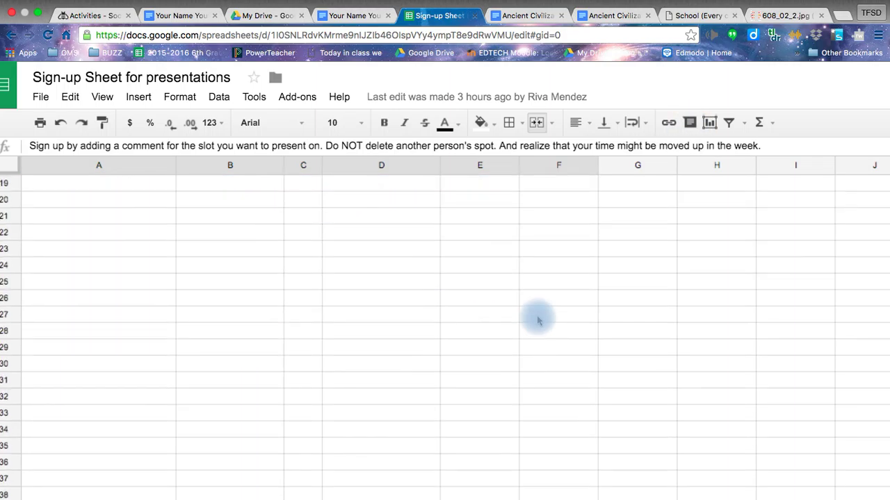
scroll(537, 318, "up", 5)
key("super+minus")
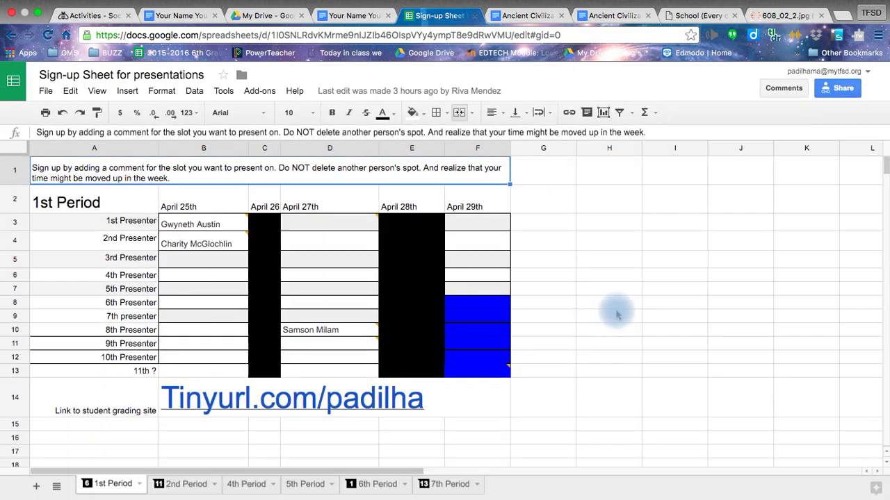
- Display all the sign-up comments on the 1st Period sheet
left_click(84, 484)
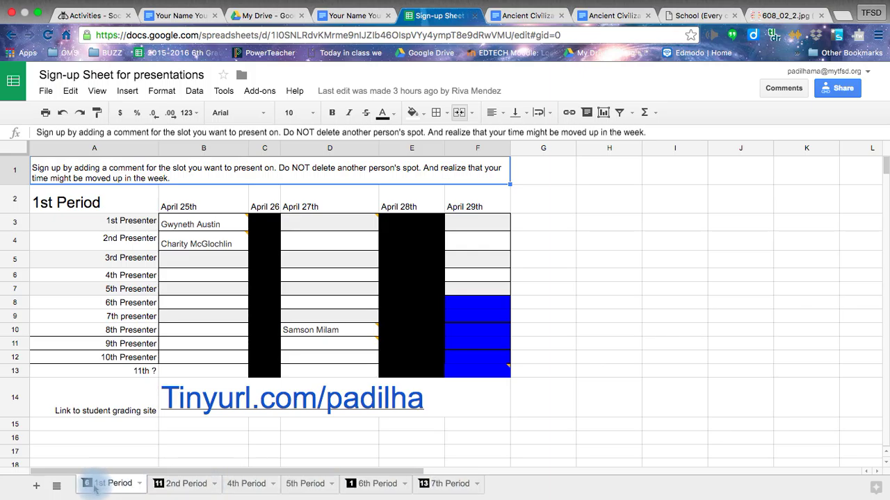
mouse_move(91, 490)
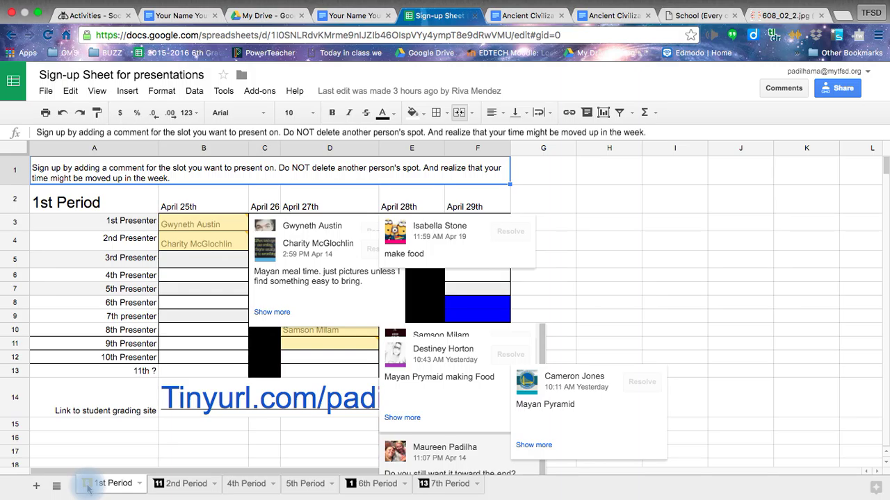
- On the 2nd Period sheet, post the comment "Aztec Education - No food." on the April 25th slot for the 1st Presenter
left_click(183, 486)
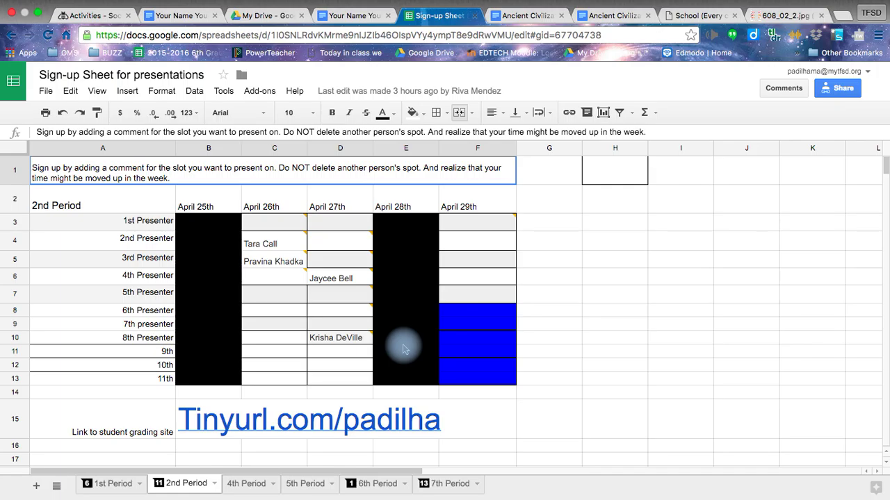
mouse_move(282, 278)
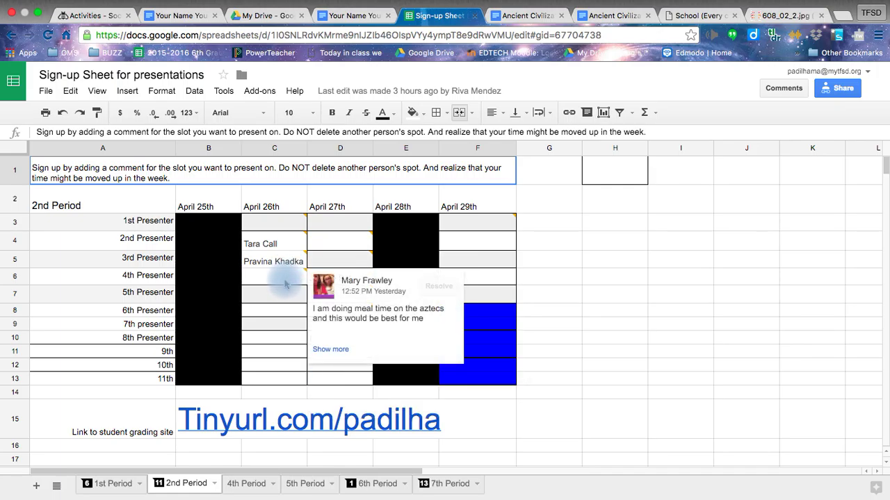
left_click(217, 228)
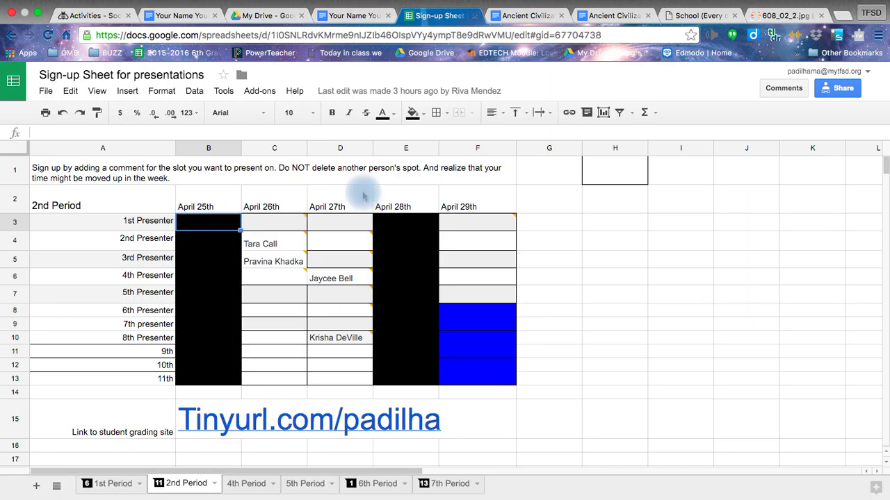
left_click(588, 113)
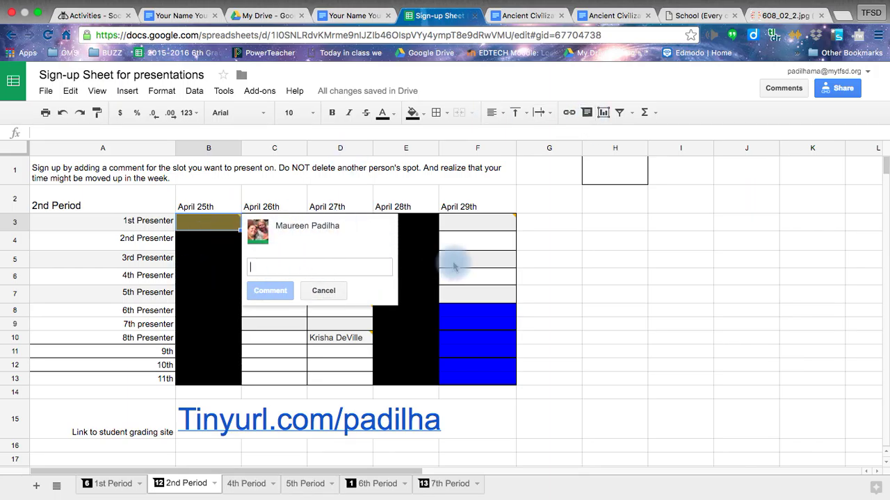
type("AZTE")
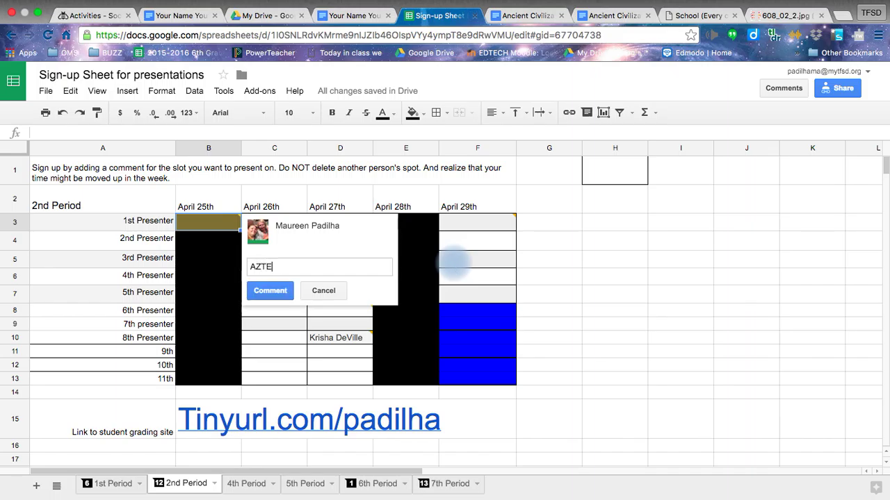
key("BackSpace")
key("BackSpace")
key("BackSpace")
type("ztec Education - No food")
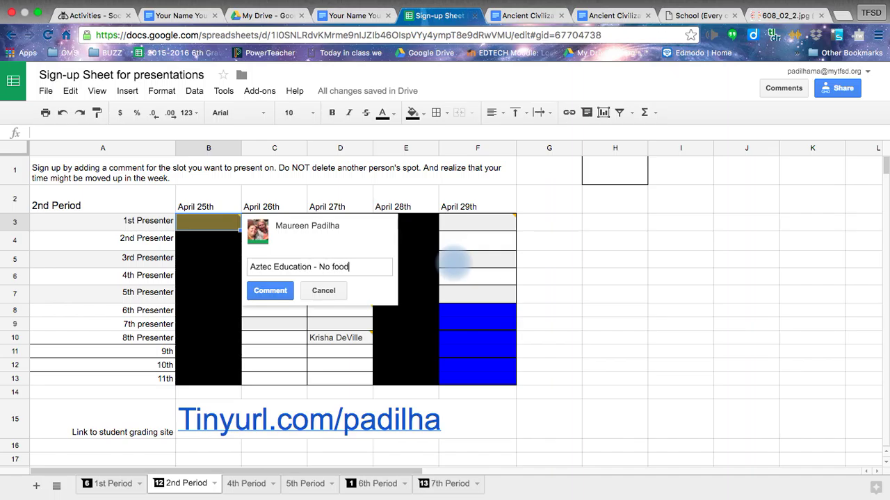
type(".")
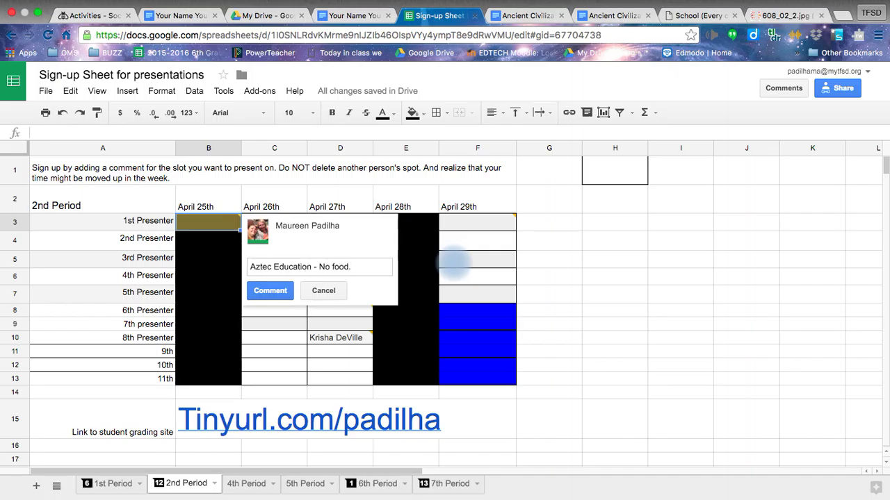
left_click(262, 292)
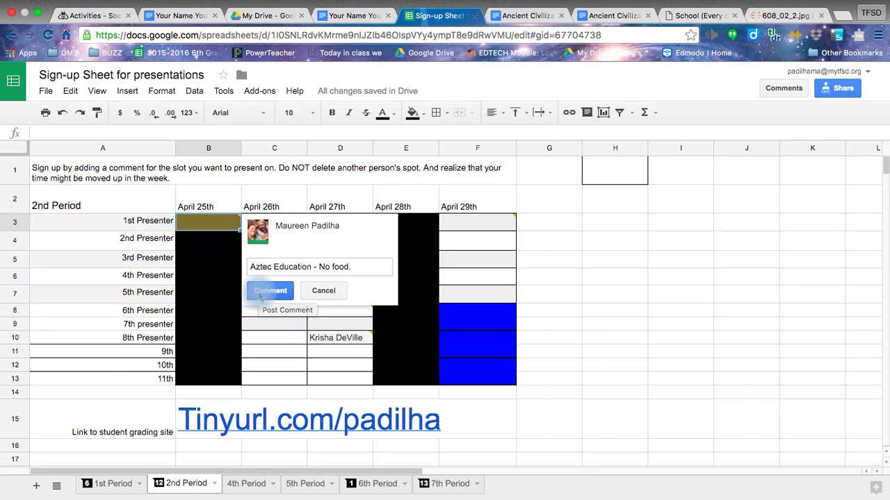
left_click(259, 295)
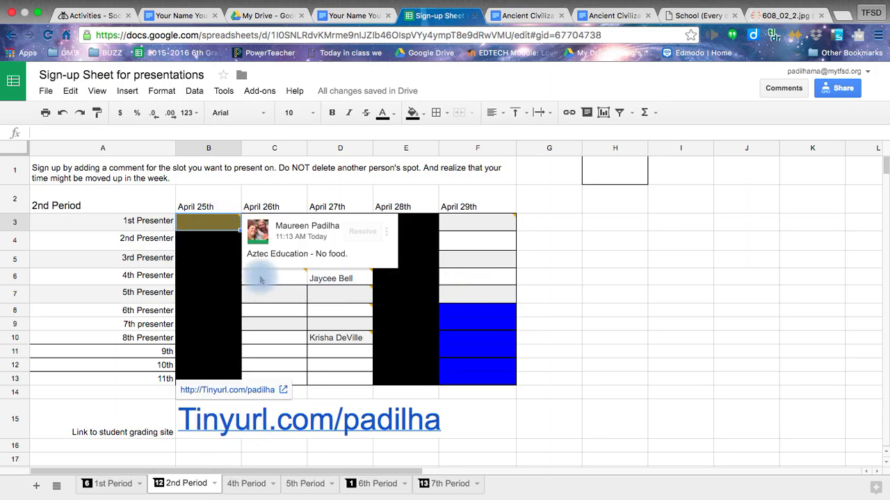
- Review the posted comment on the April 25th 1st Presenter slot and locate the Insert comment tool
left_click(191, 244)
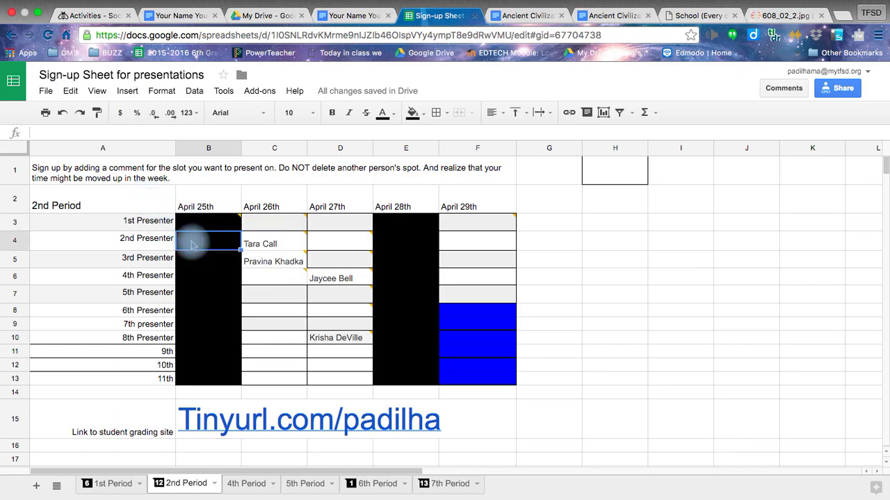
left_click(233, 223)
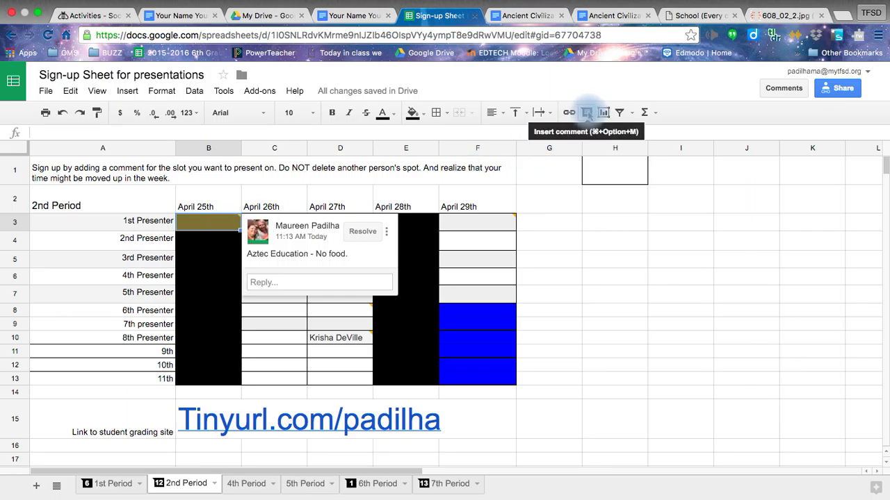
left_click(587, 114)
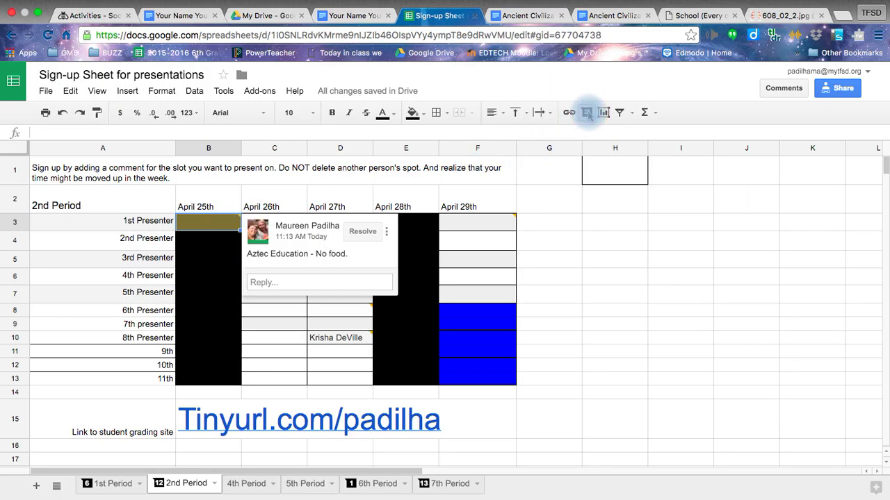
left_click(216, 221)
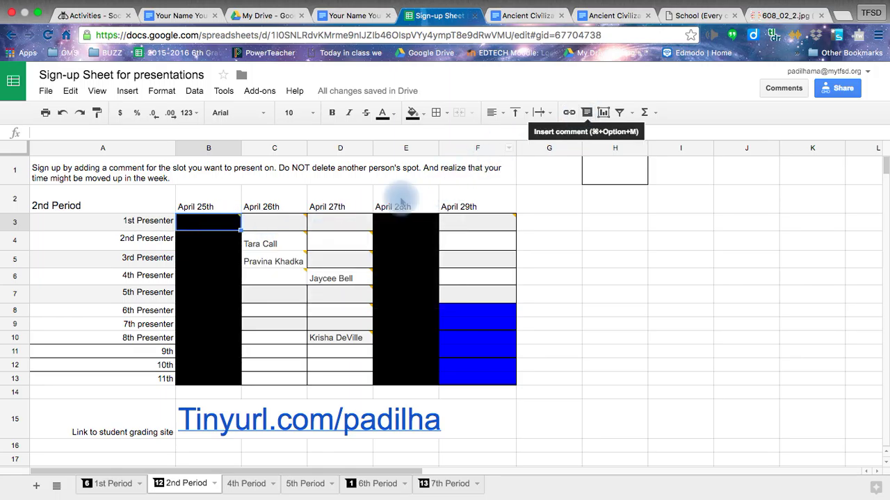
- Copy the commenter's name from the April 26th 1st Presenter comment and paste it into that slot's cell
mouse_move(299, 222)
mouse_move(334, 231)
left_mouse_down()
mouse_move(407, 233)
mouse_move(339, 231)
left_mouse_up()
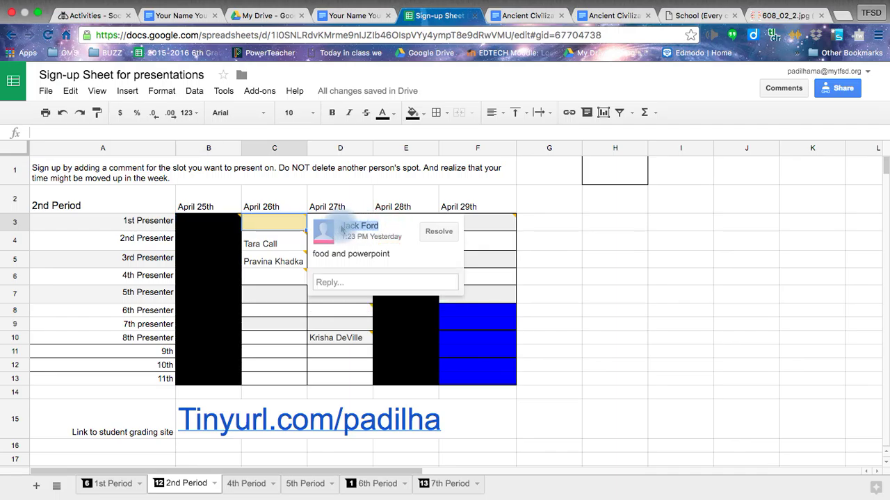
right_click(356, 224)
left_click(375, 258)
left_click(287, 222)
right_click(287, 222)
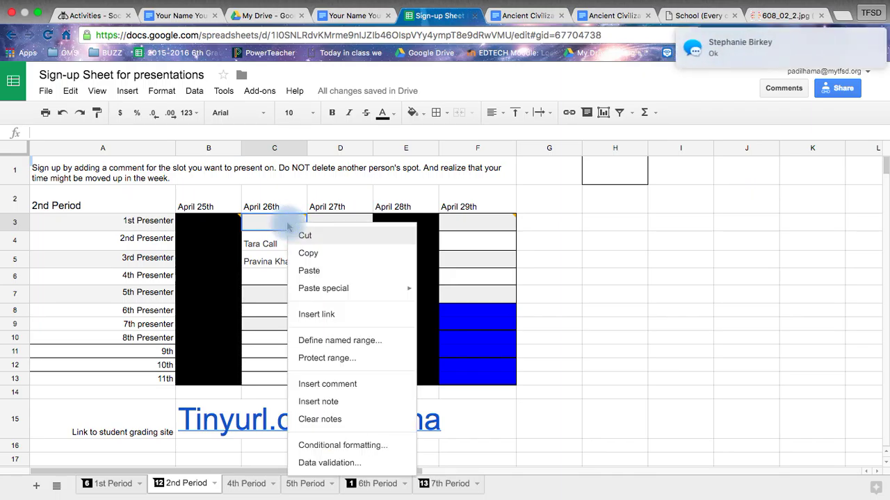
left_click(309, 271)
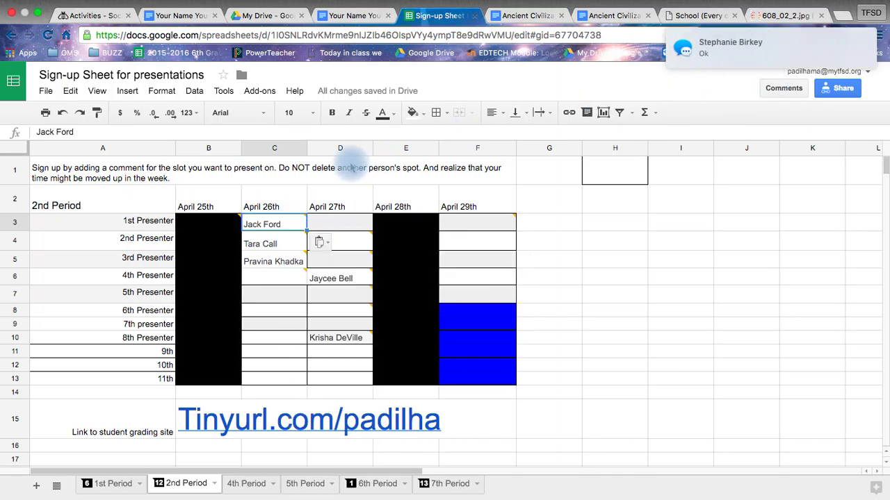
- Copy the commenter's name from the April 26th 4th Presenter comment and paste it into that slot's cell
mouse_move(289, 237)
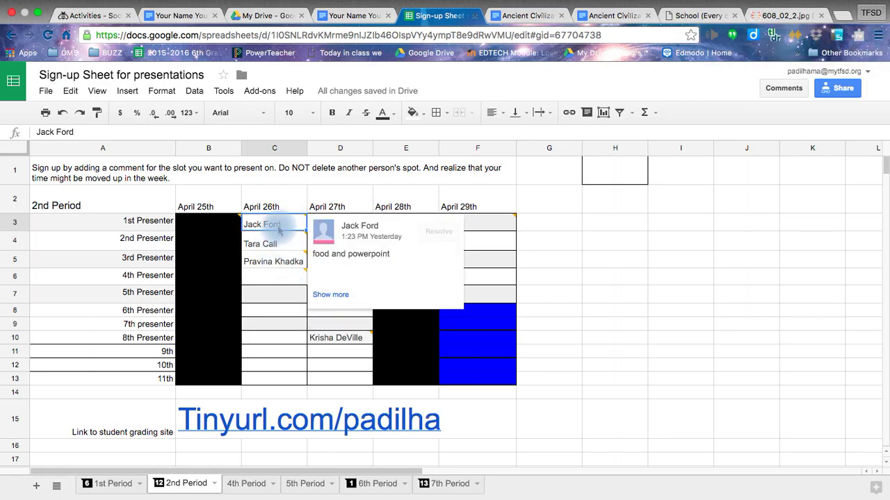
mouse_move(271, 263)
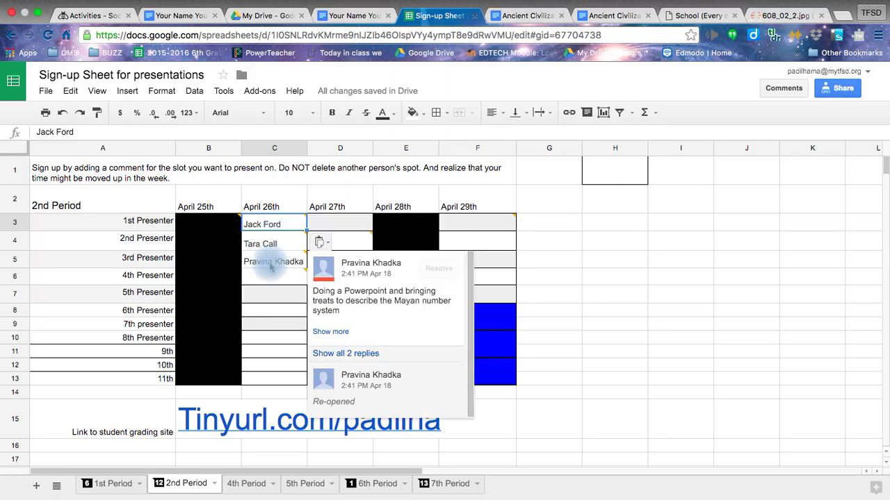
mouse_move(266, 283)
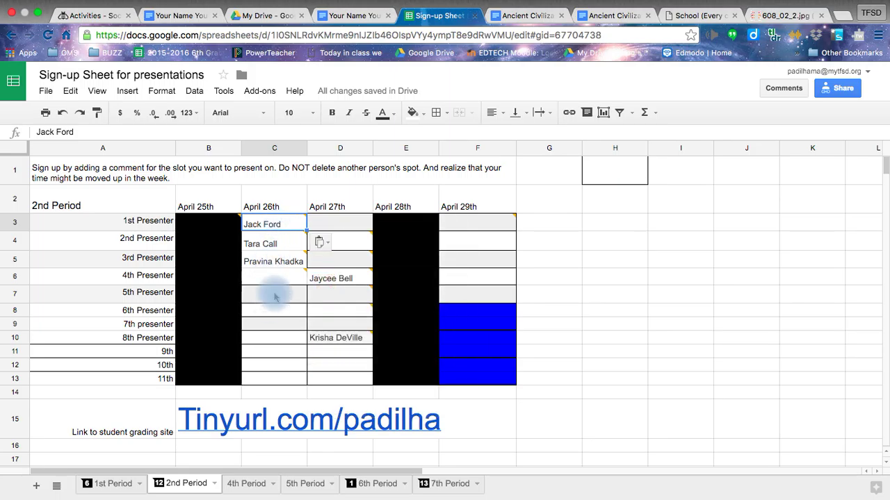
left_click_drag(395, 285, 350, 284)
right_click(358, 281)
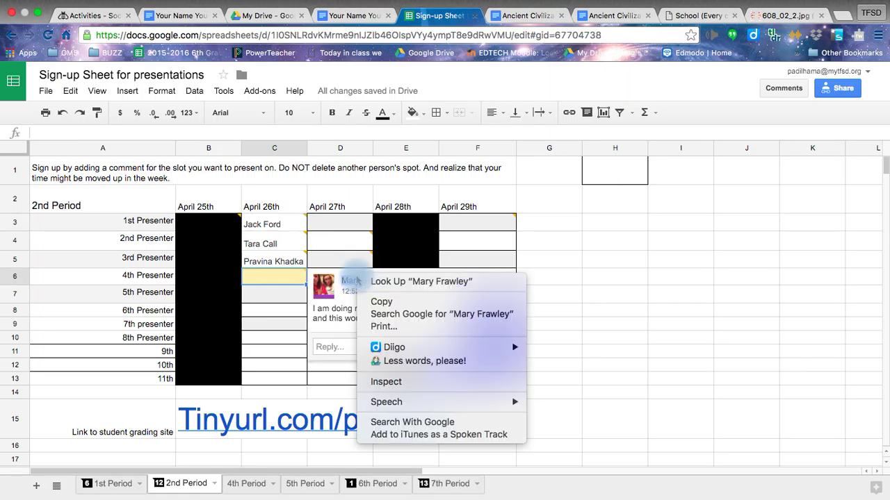
left_click(375, 300)
left_click(282, 271)
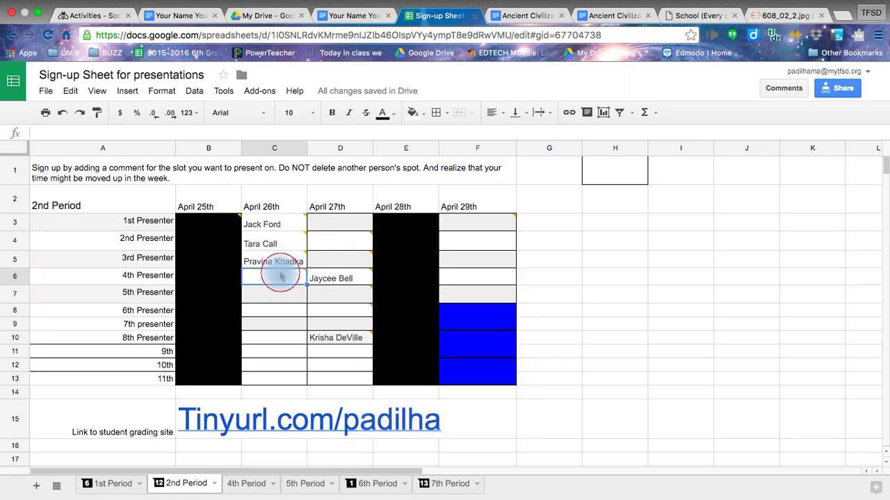
right_click(279, 273)
left_click(304, 321)
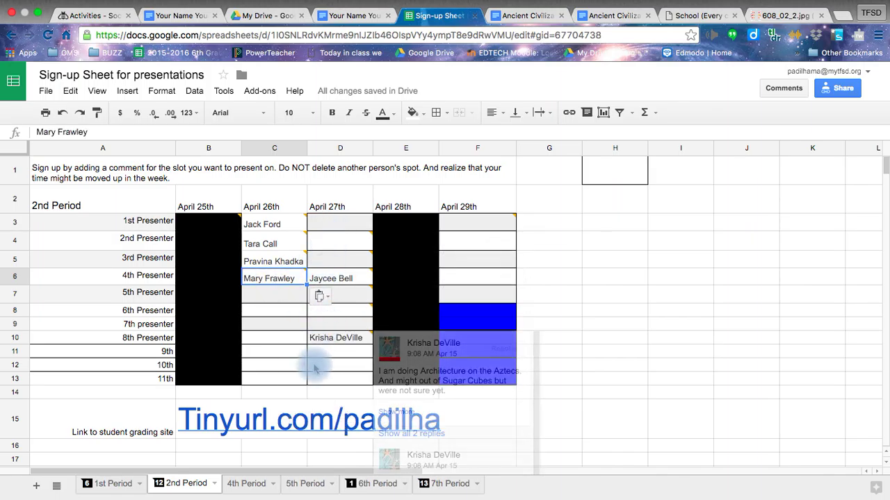
- Review the 2nd Period schedule, its sign-up comments and the grading site link below the table
left_click(639, 296)
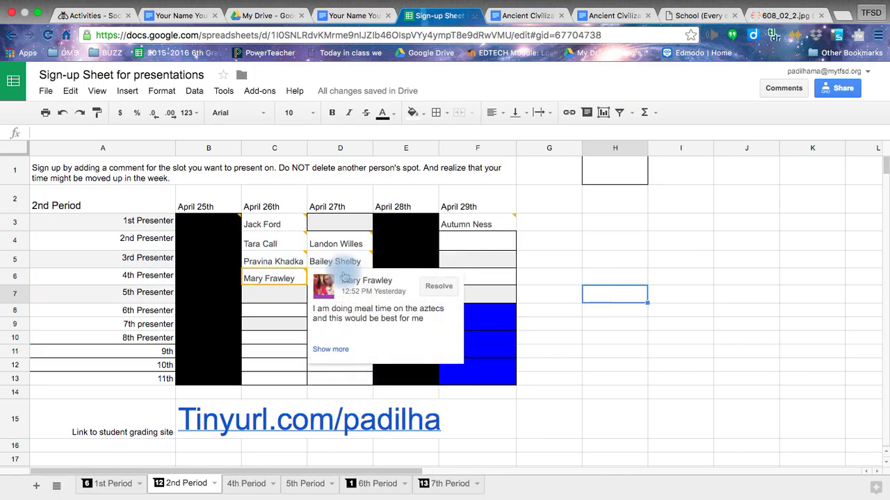
mouse_move(328, 244)
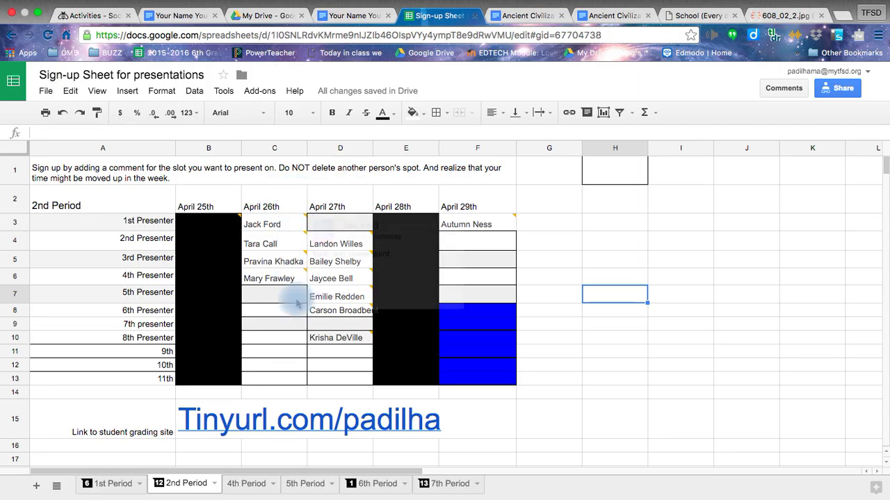
scroll(297, 374, "down", 3)
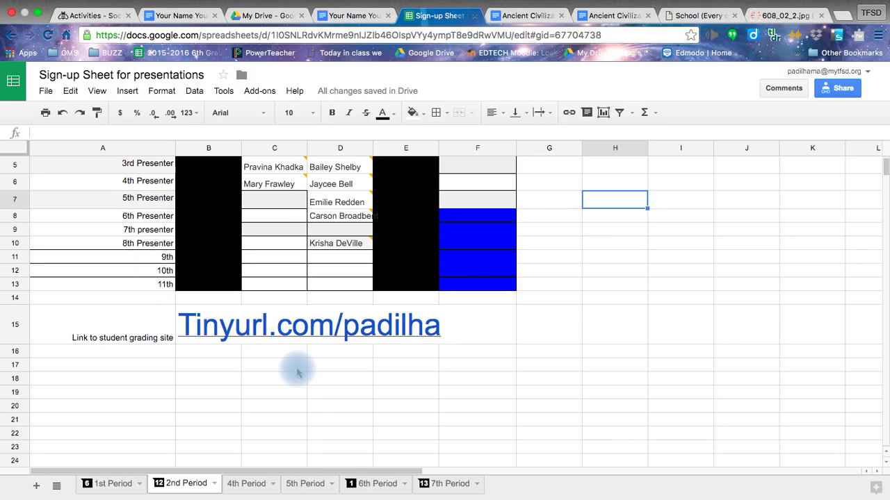
scroll(297, 374, "up", 3)
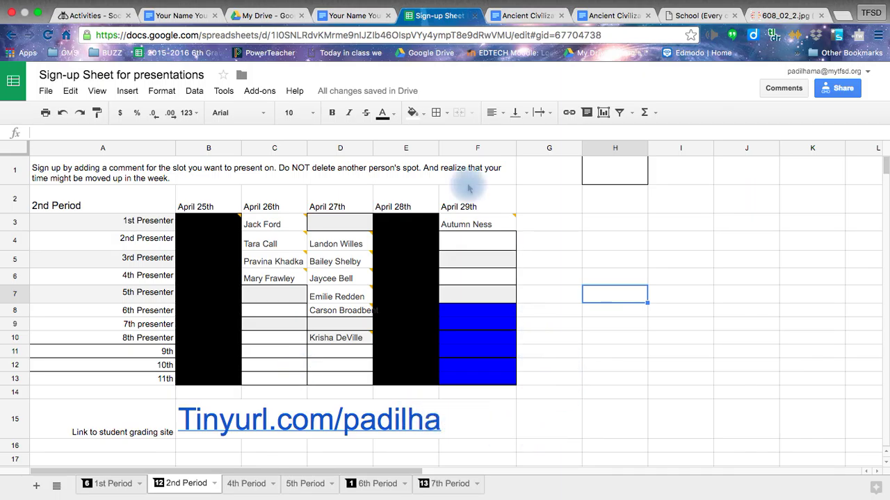
- Return to "Checklist to Prepare for the Student Presentation" in Buzz and read the slot reservation instructions and the checklist before presenting
left_click(75, 29)
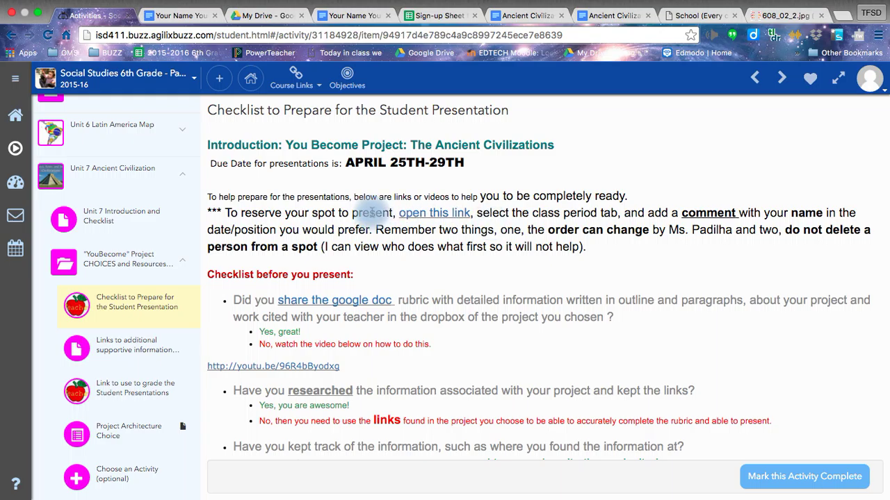
left_click_drag(368, 213, 574, 212)
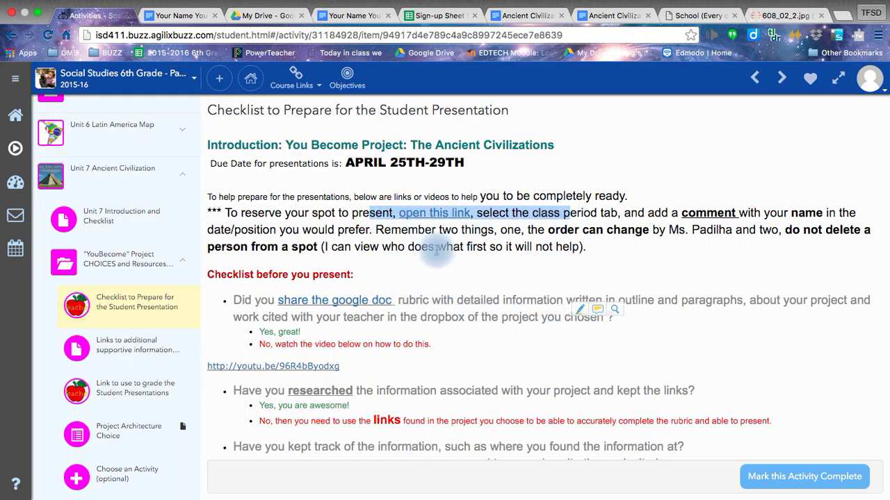
scroll(490, 283, "down", 2)
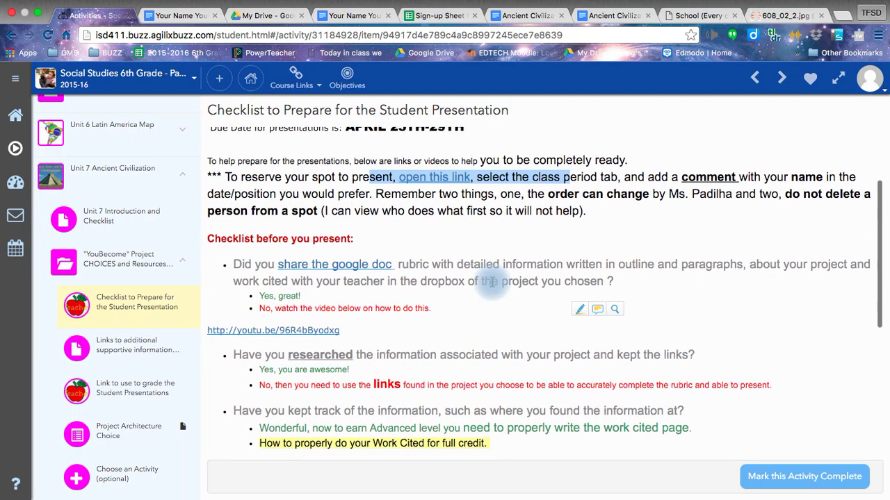
left_click(245, 229)
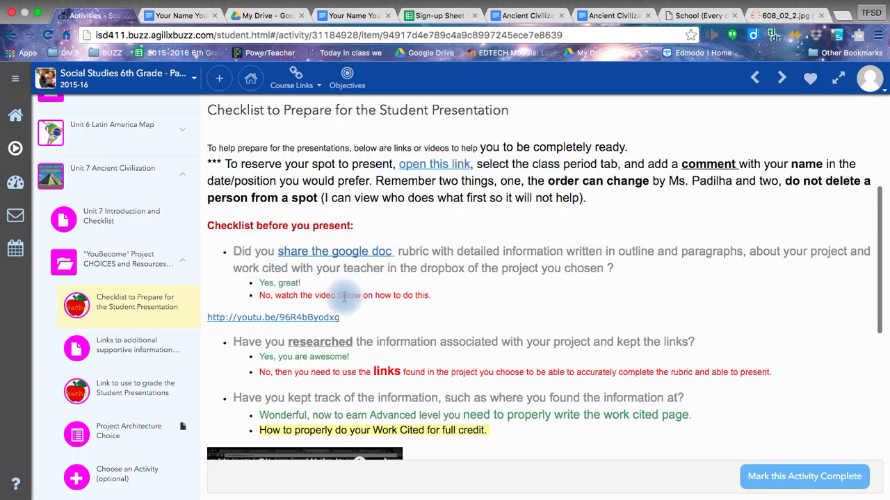
scroll(419, 320, "down", 3)
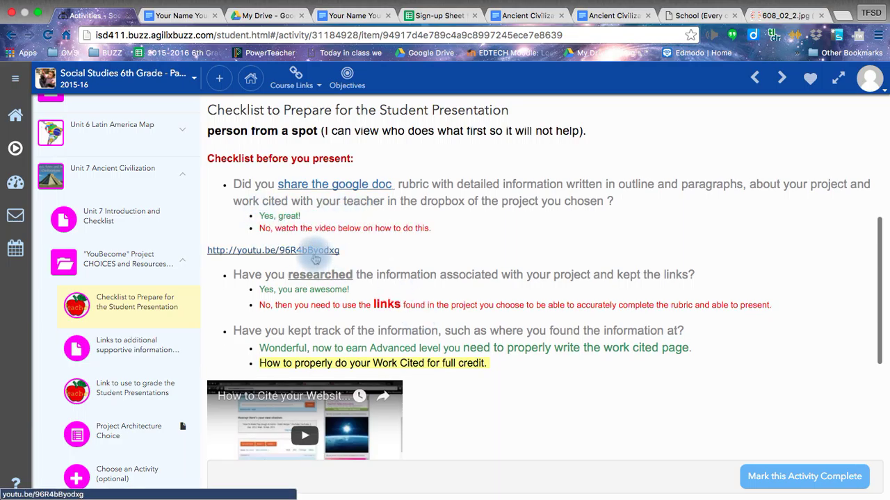
scroll(484, 325, "down", 2)
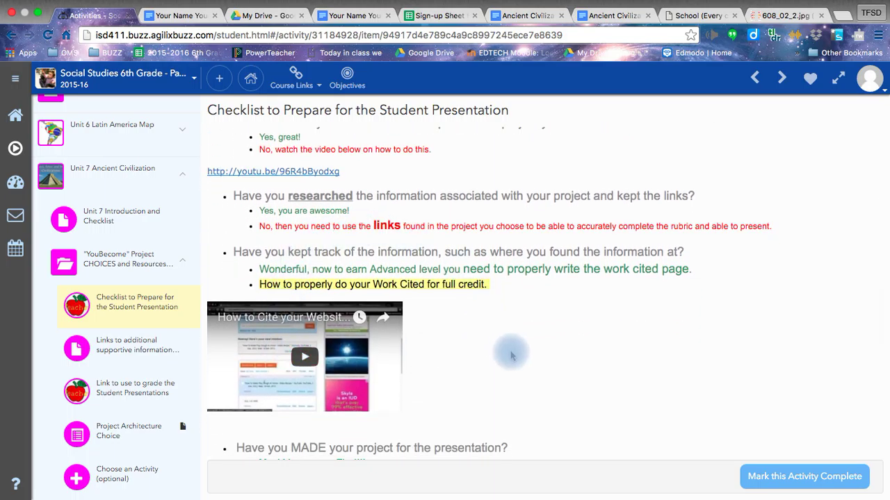
scroll(514, 359, "down", 3)
scroll(516, 361, "down", 1)
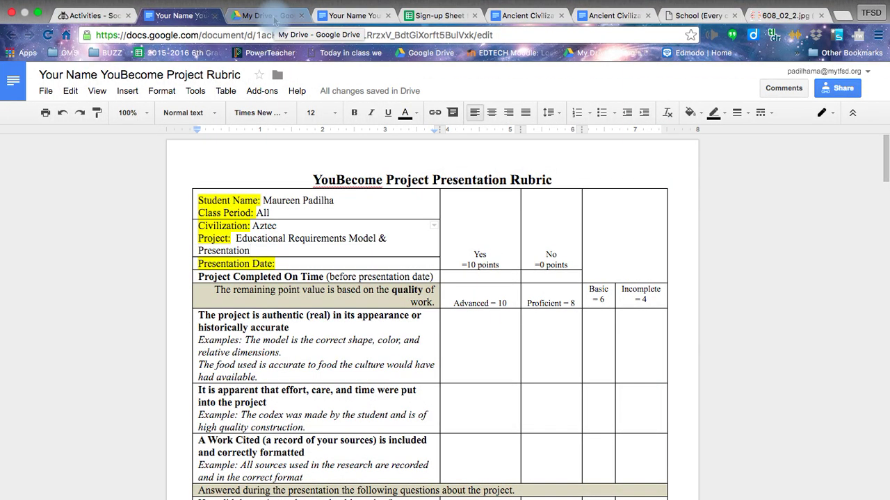
- Add a blank line below the project description in the Project cell of the YouBecome rubric
left_click(239, 238)
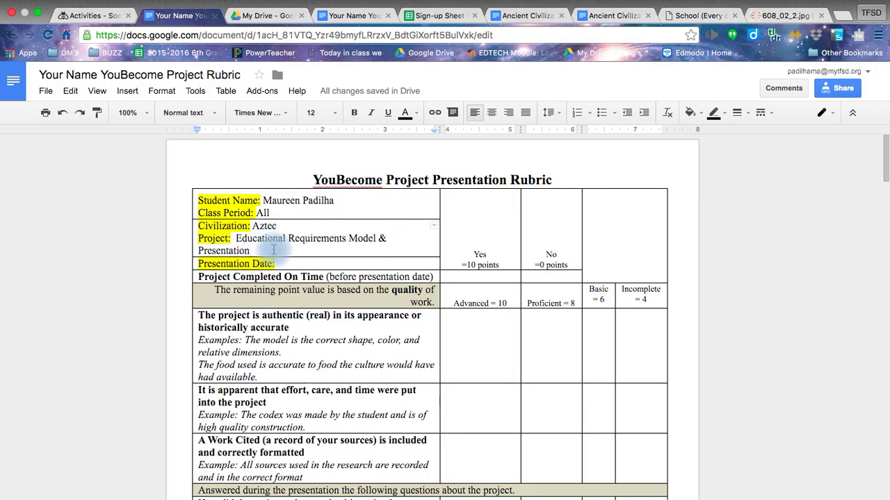
key("Return")
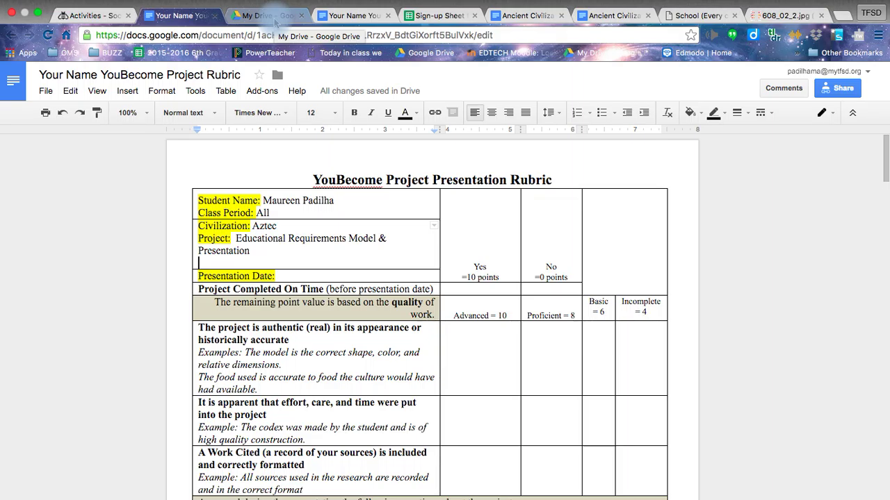
- Switch to Google Drive, look through the additional file types available, and create a blank Google Slides presentation in My Drive
left_click(275, 20)
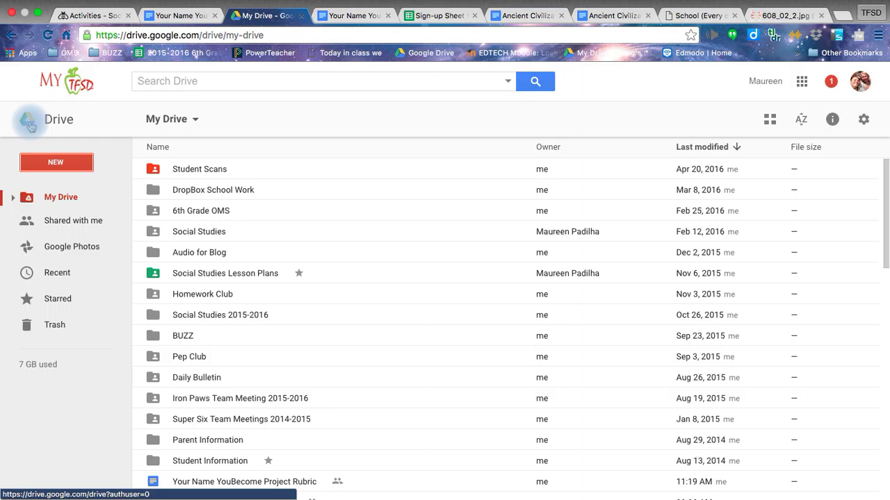
left_click(73, 161)
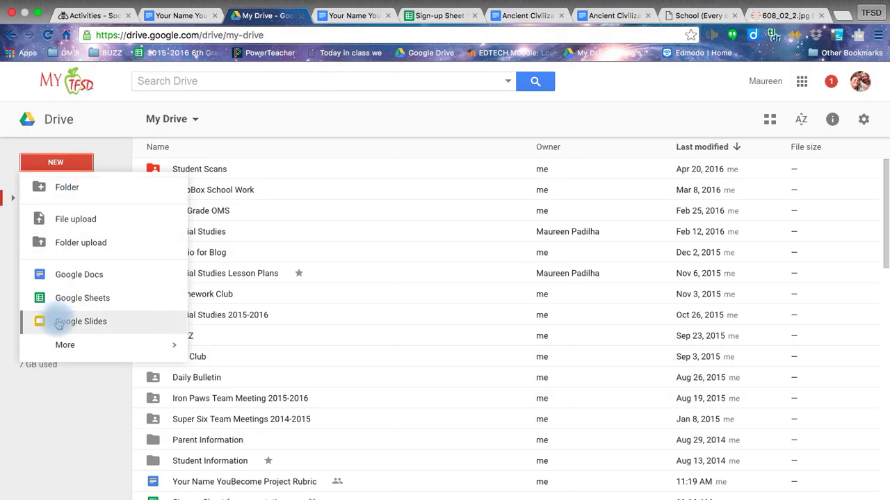
mouse_move(73, 348)
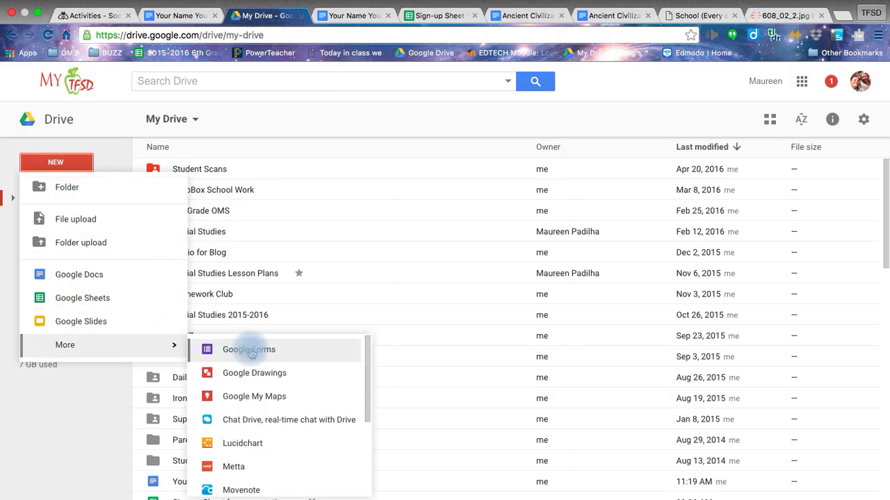
scroll(266, 384, "down", 1)
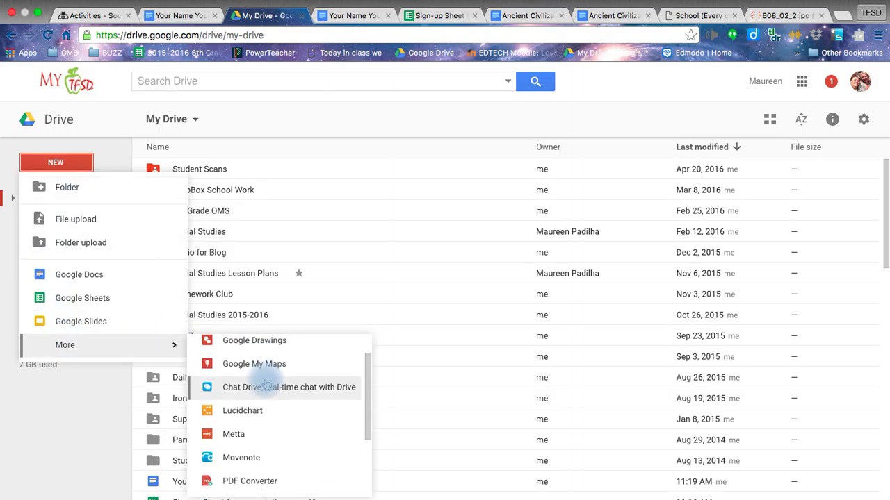
scroll(267, 385, "down", 3)
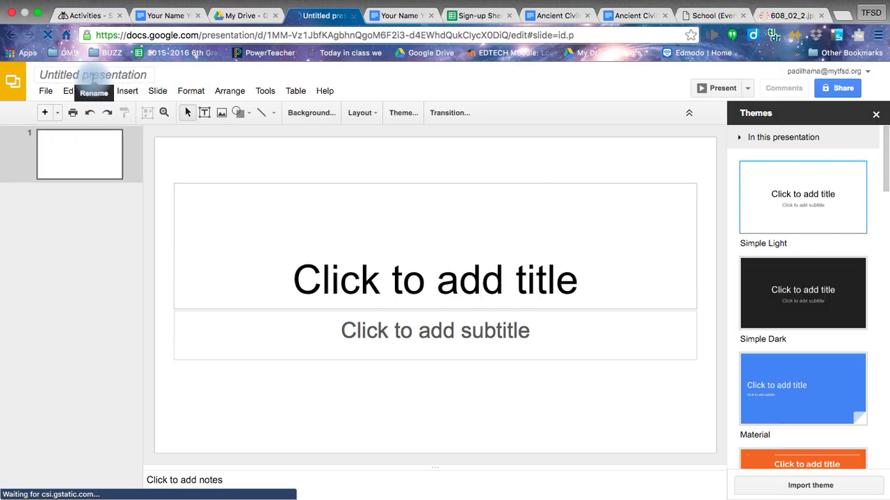
- Rename the untitled presentation as YouBecome
left_click(93, 79)
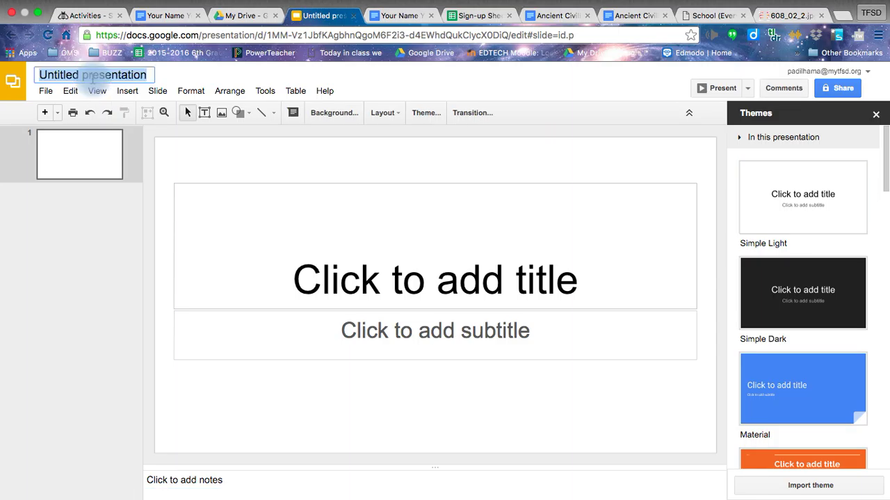
type("P")
key("BackSpace")
type("YouBecome")
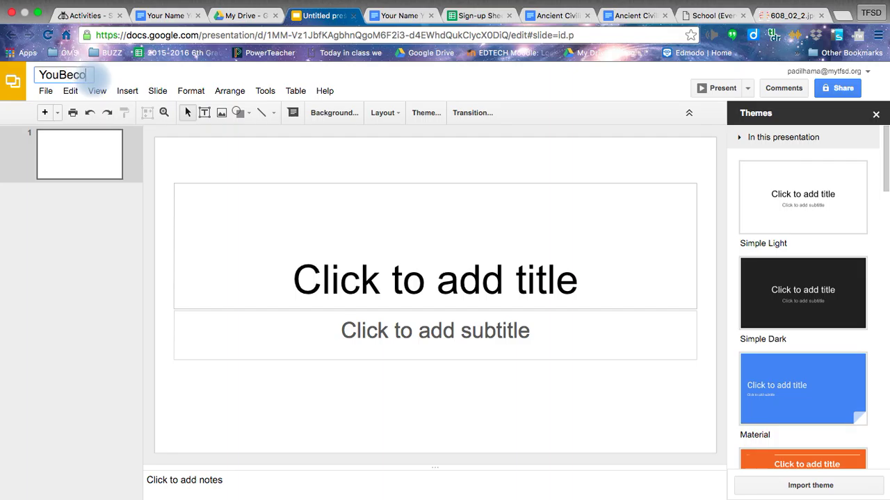
left_click(243, 155)
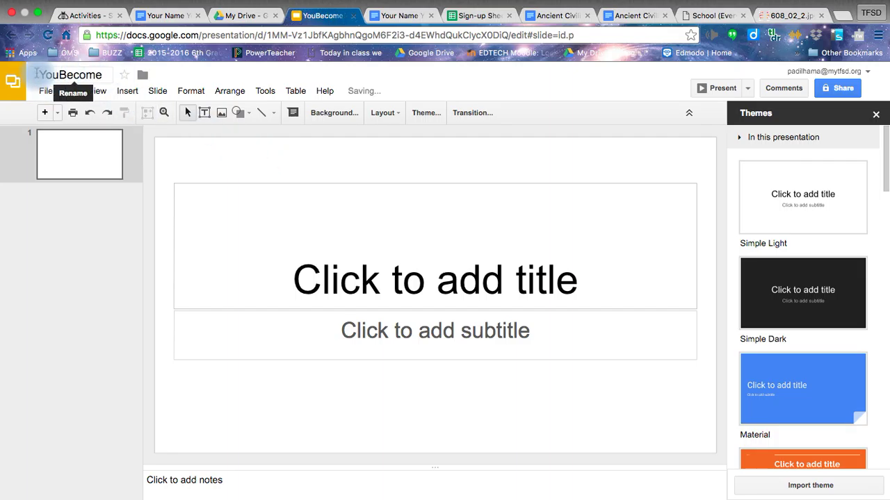
- Share the YouBecome presentation so that anyone with the link can comment, and copy its shareable link
left_click(839, 89)
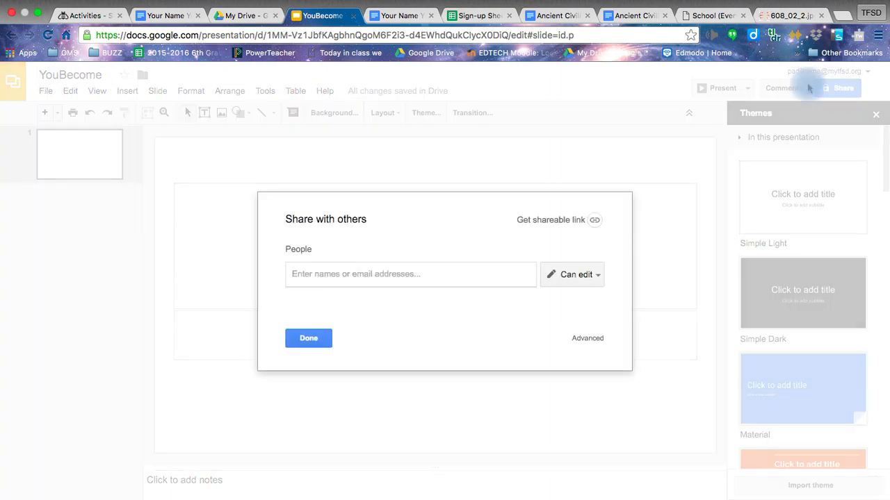
left_click(583, 221)
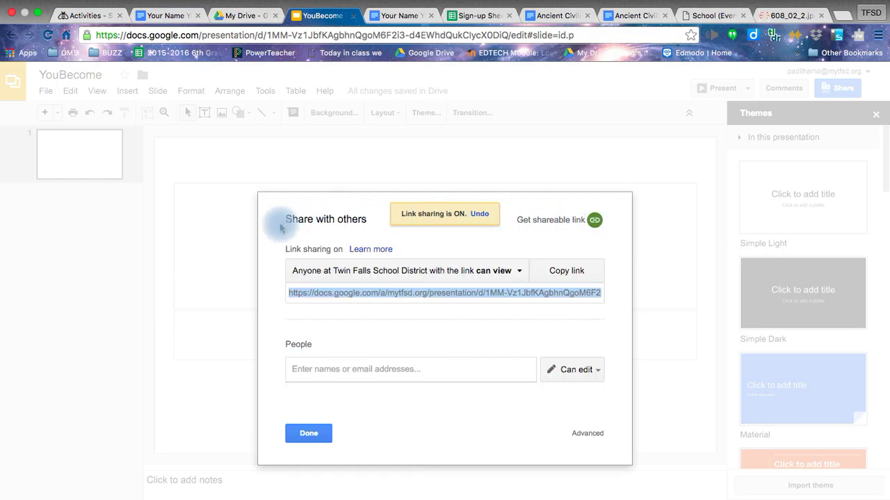
left_click(374, 277)
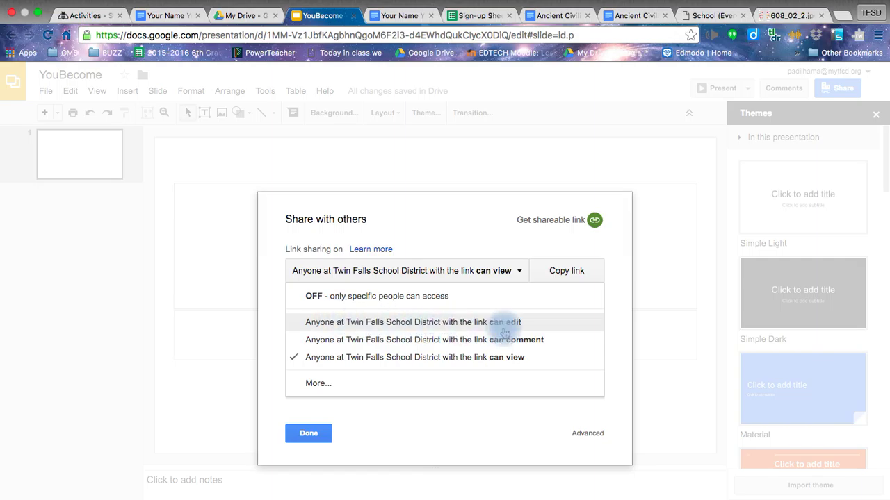
left_click(319, 390)
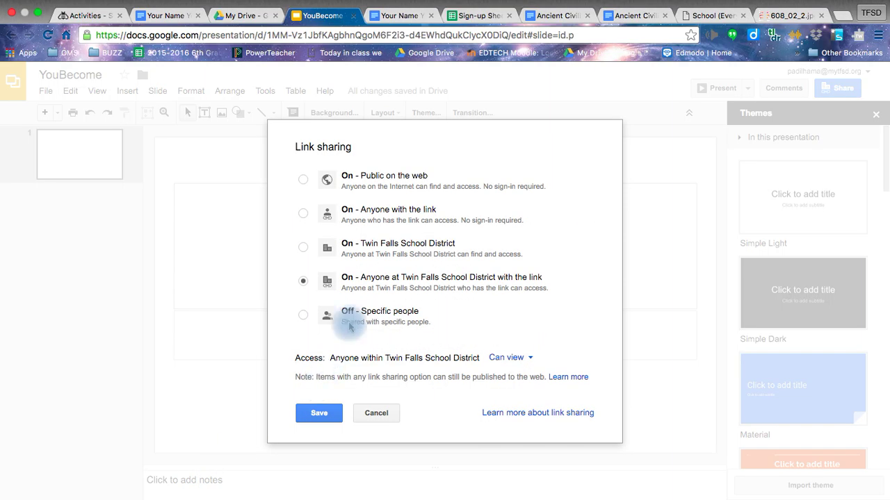
left_click(303, 214)
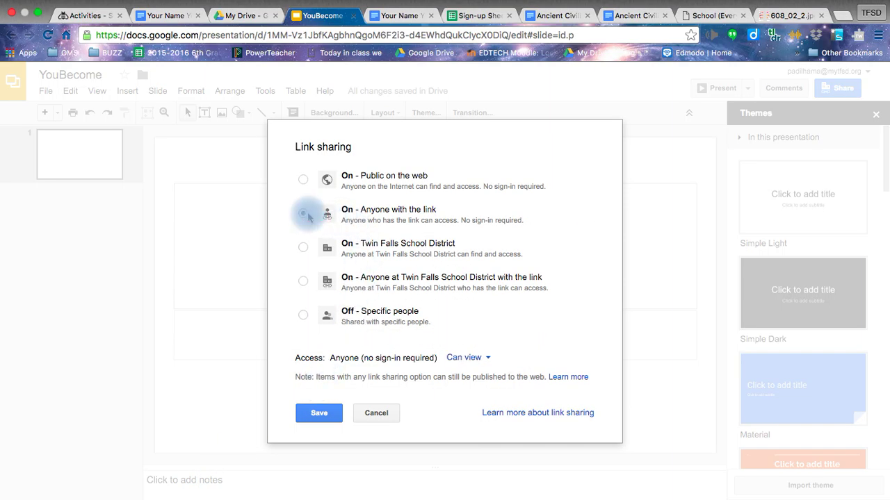
left_click(482, 362)
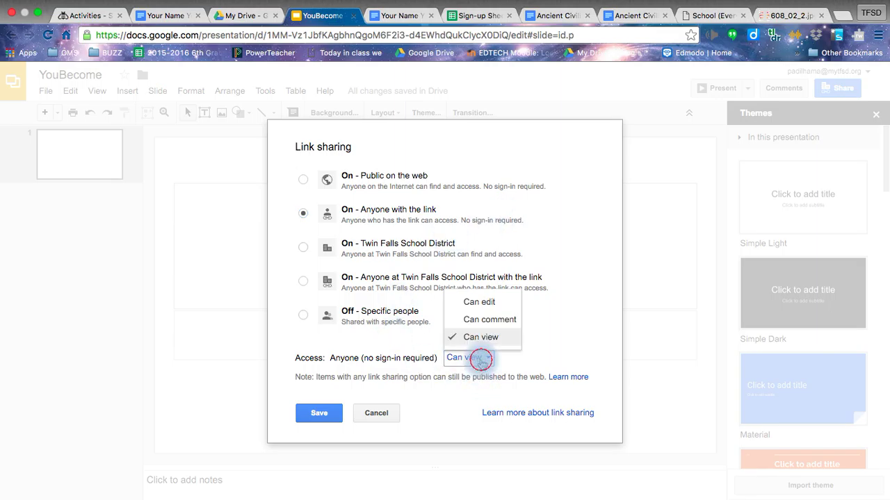
left_click(505, 328)
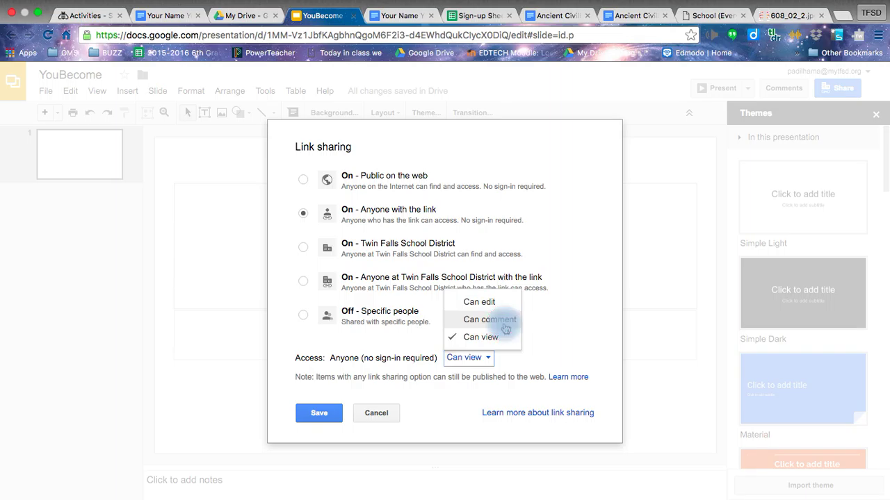
left_click(331, 412)
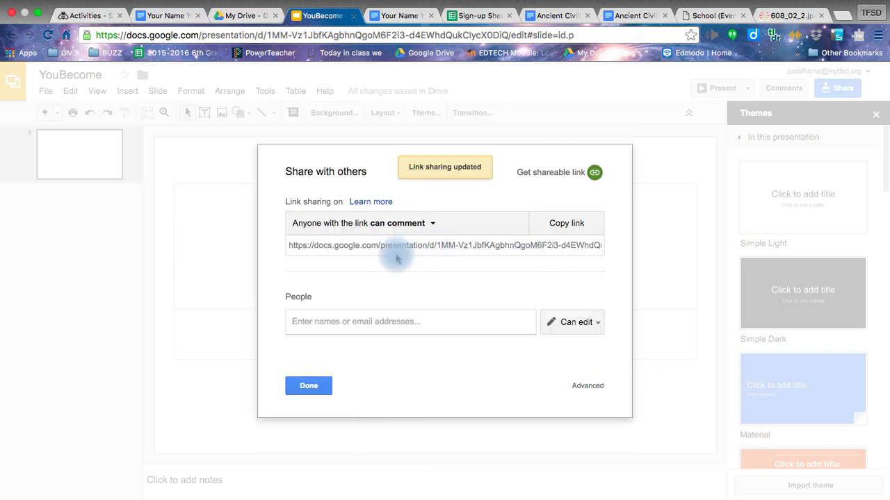
left_click(554, 227)
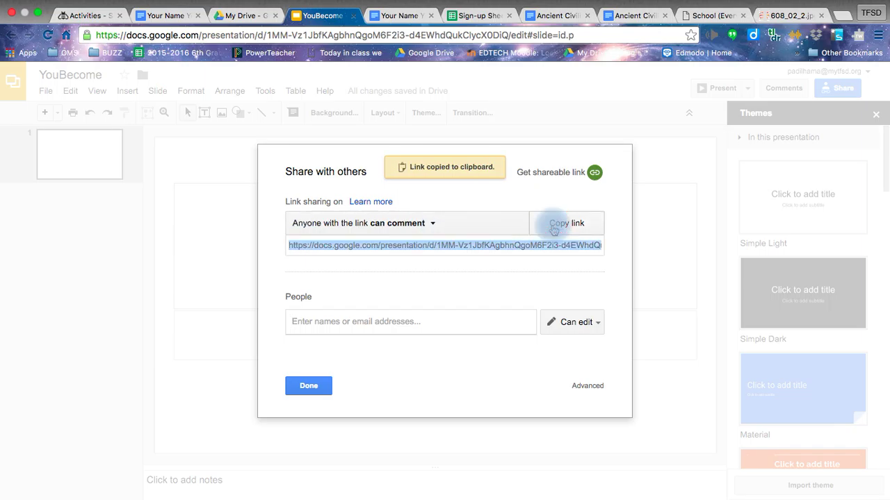
left_click(308, 386)
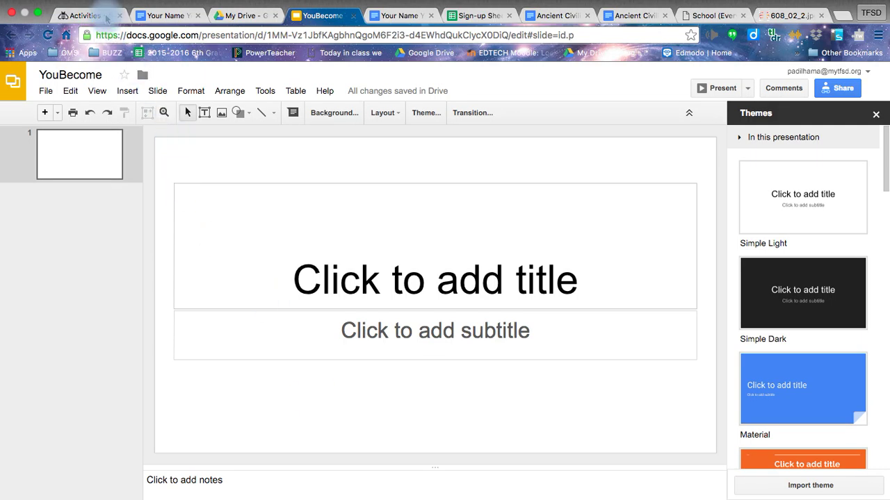
- In the YouBecome rubric, hyperlink the word "Presentation" in the project description to the copied presentation URL
left_click(177, 17)
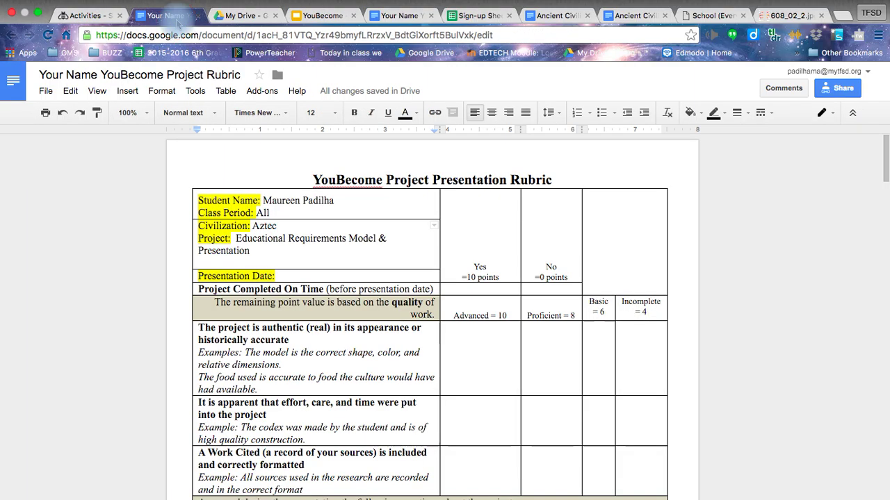
double_click(223, 250)
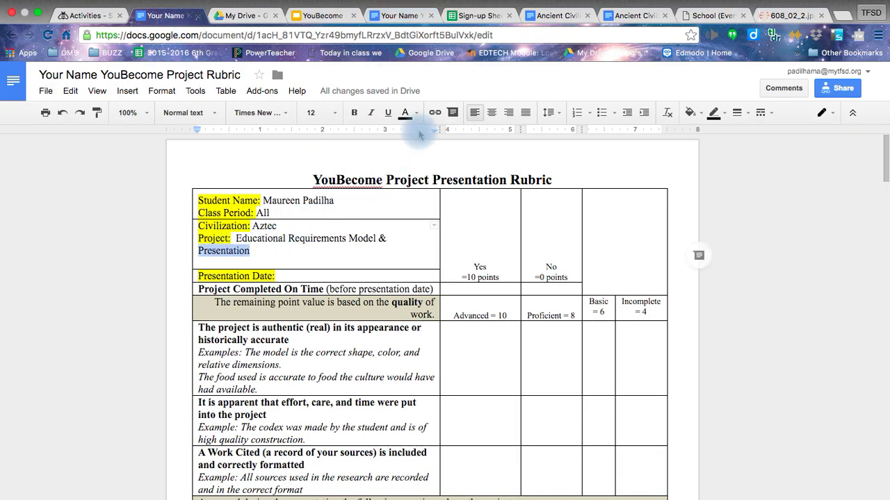
left_click(434, 113)
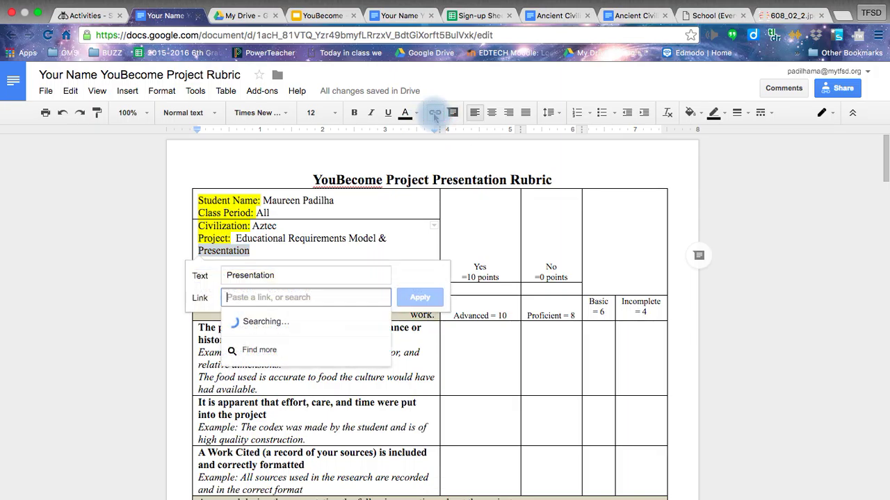
right_click(301, 297)
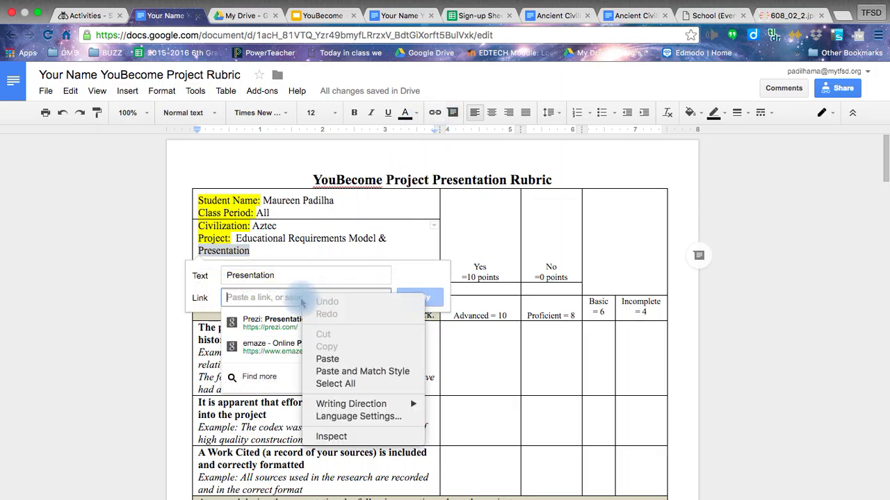
left_click(332, 359)
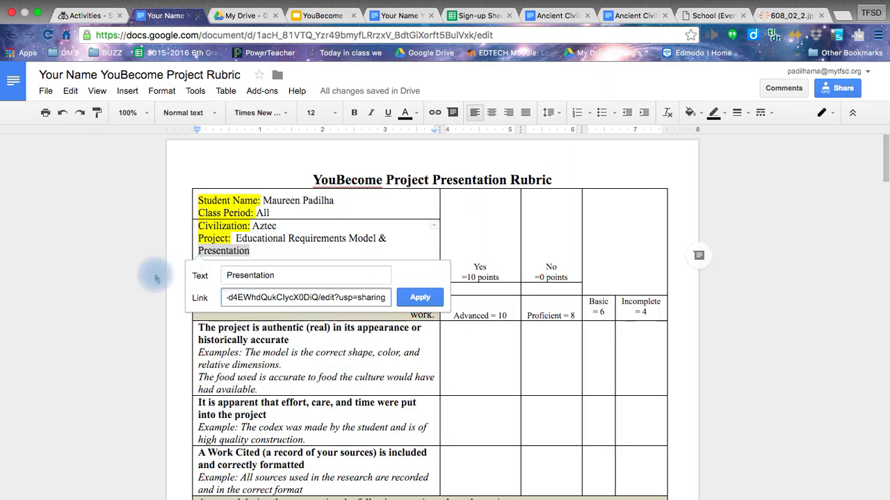
left_click(422, 297)
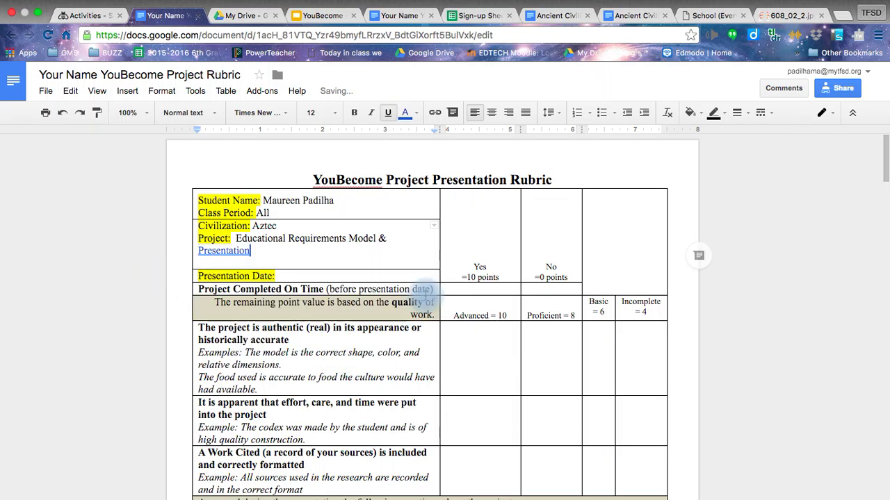
- Test the "Presentation" hyperlink in the rubric by opening the linked YouBecome slides
left_click(210, 256)
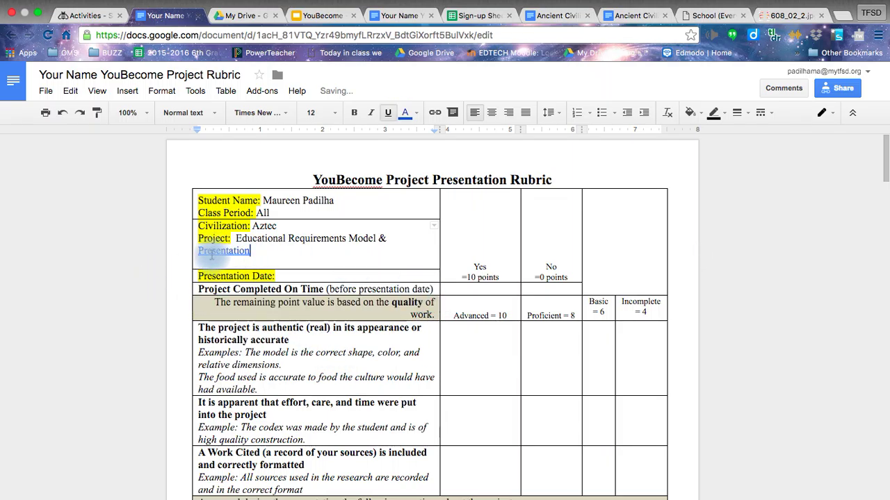
left_click(210, 252)
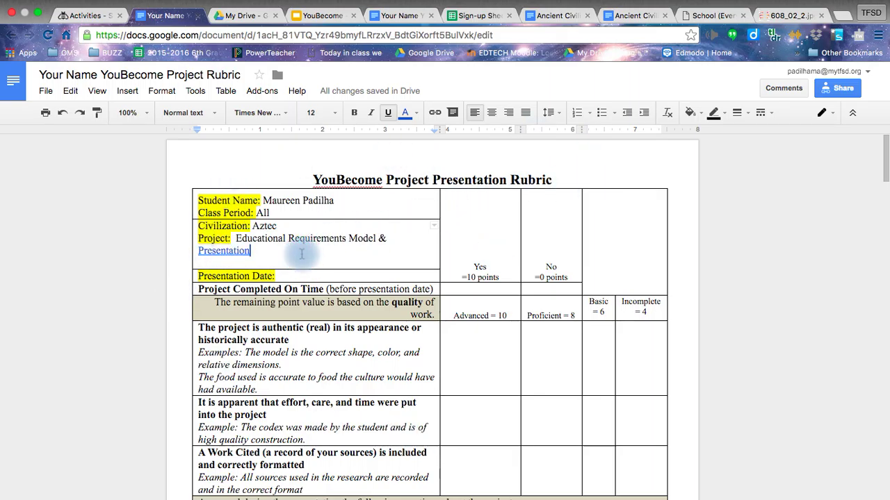
right_click(233, 256)
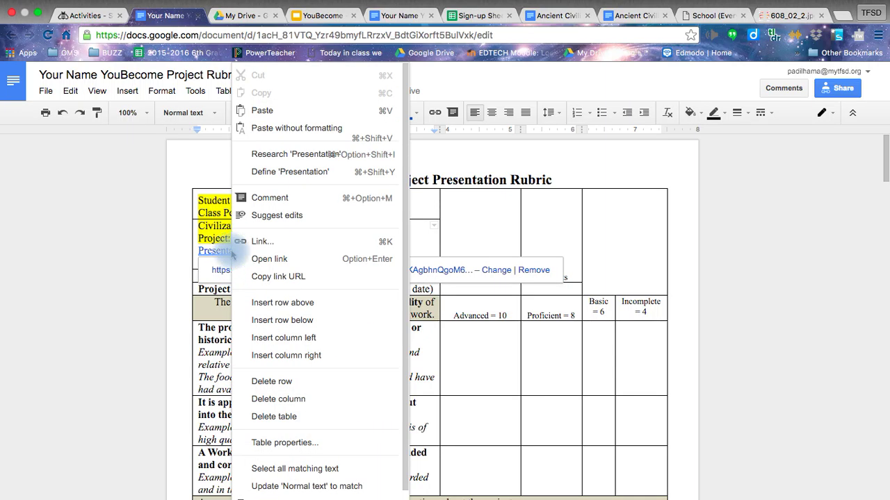
left_click(224, 251)
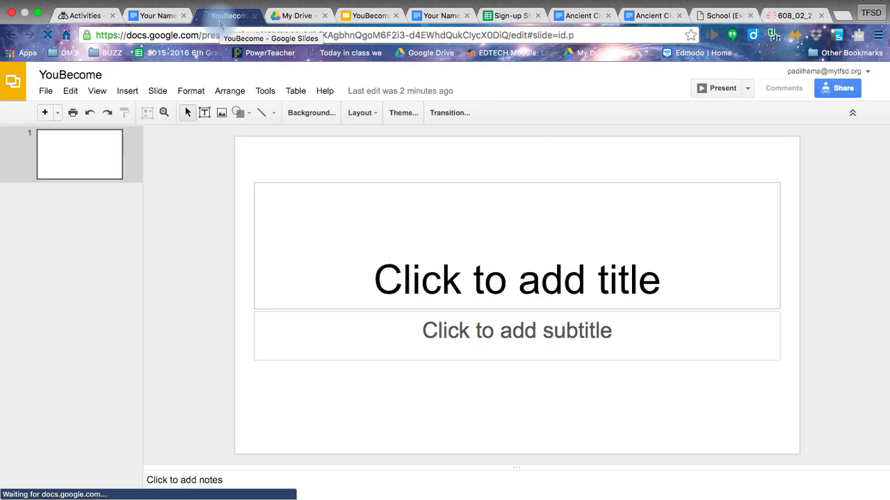
- In Buzz, open the Google Doc Link from "Links to additional supportive information of the Ancient Civilizations" and look through its Maya links
left_click(84, 15)
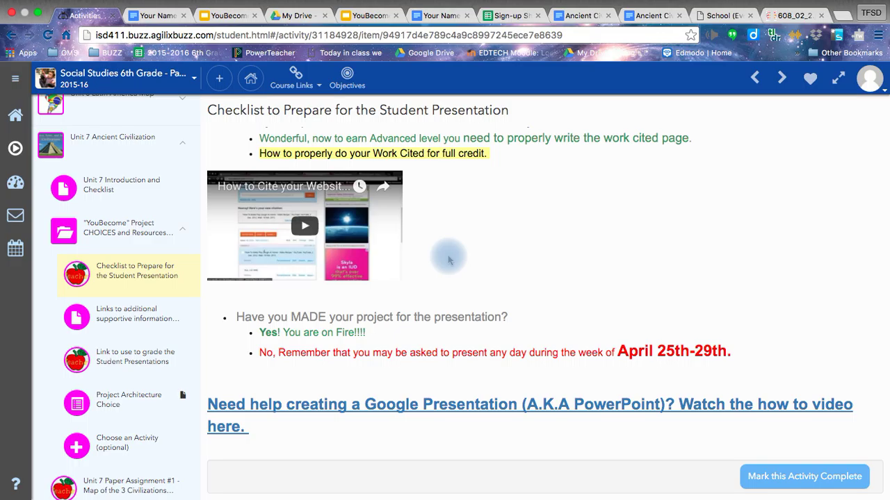
left_click(113, 241)
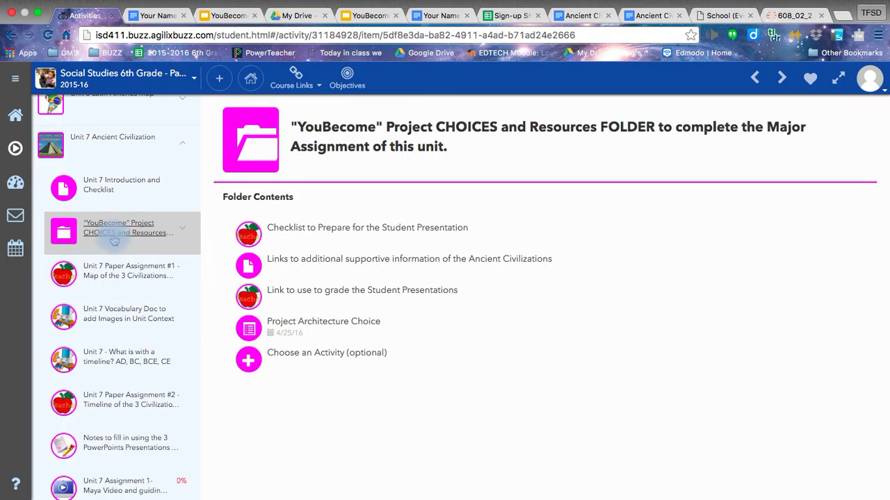
left_click(406, 263)
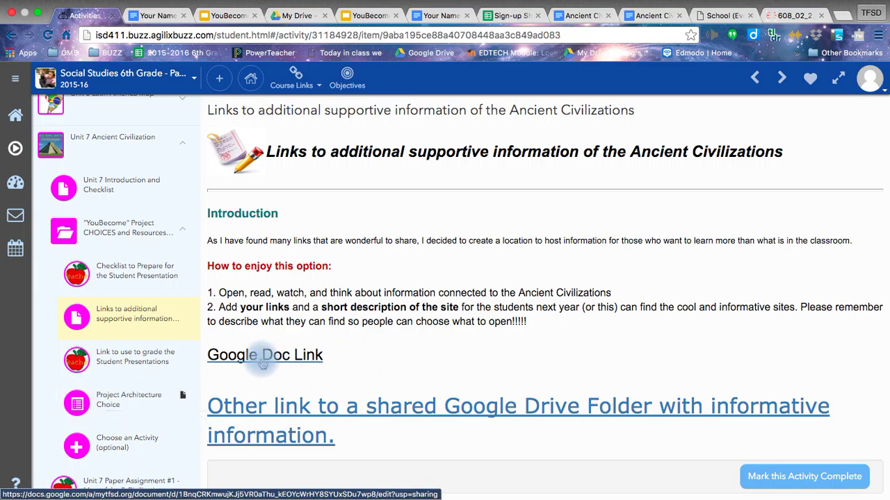
left_click(263, 364)
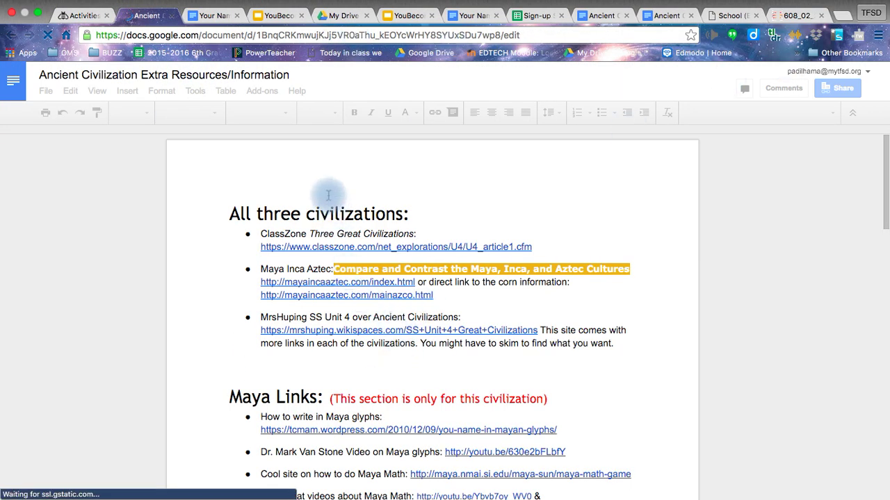
scroll(295, 360, "down", 5)
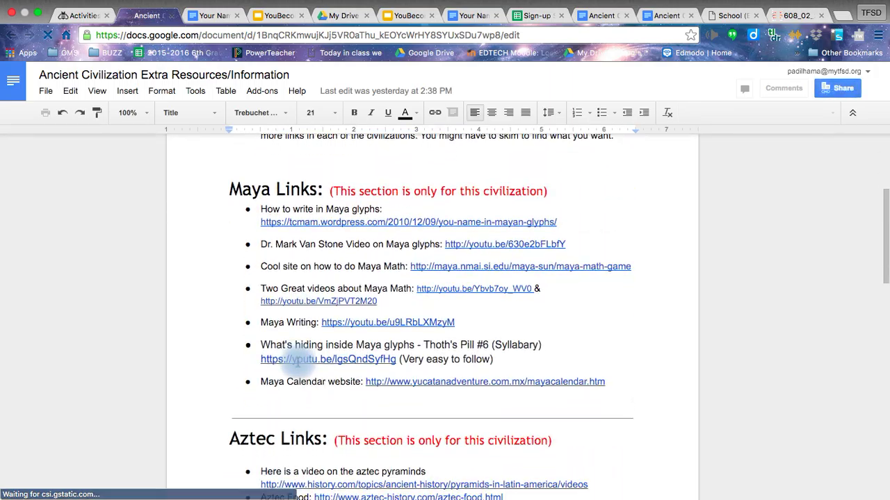
- Look through the Aztec, Inca and other Latin historical links in the Ancient Civilization Extra Resources/Information document
scroll(295, 360, "down", 10)
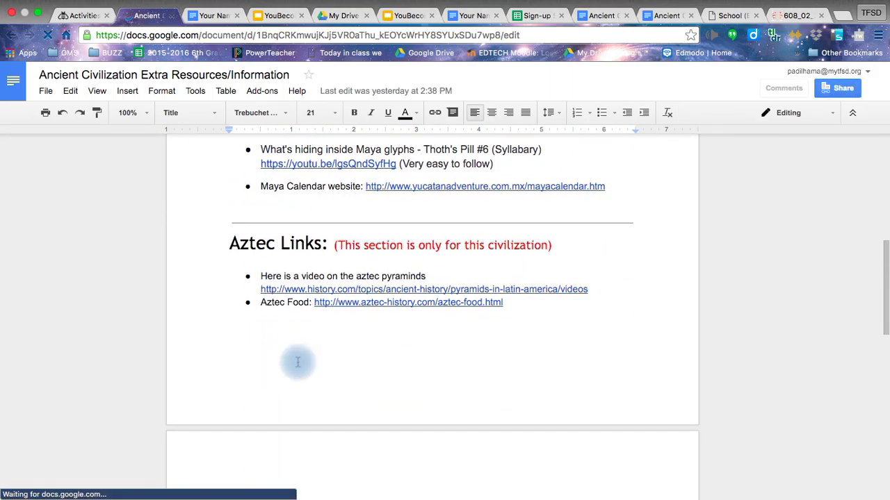
scroll(297, 361, "down", 1)
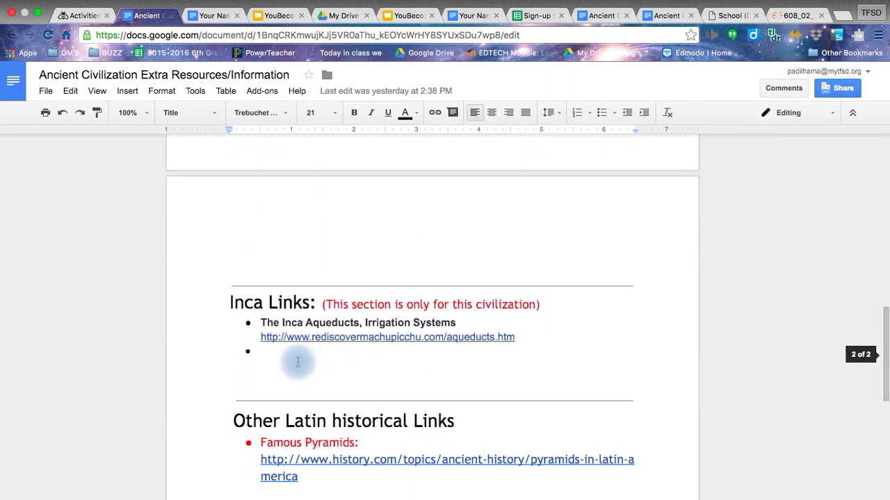
scroll(298, 362, "down", 5)
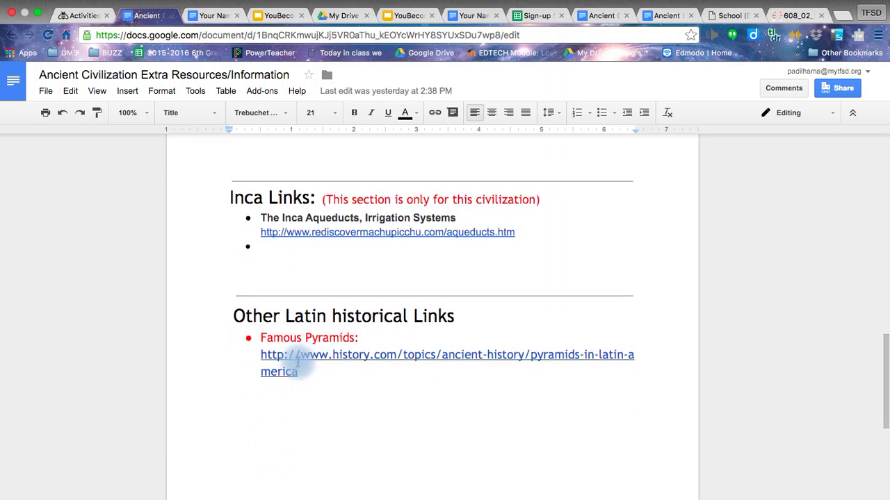
scroll(297, 362, "up", 20)
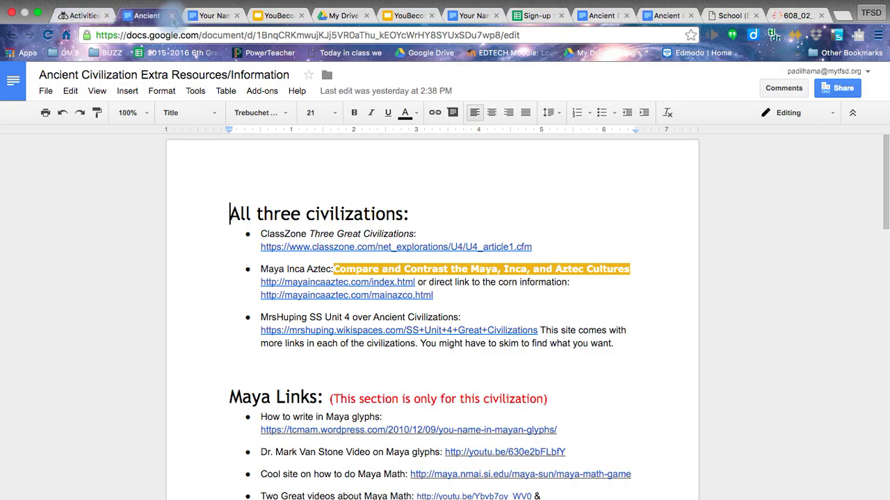
- In Buzz, view the "Link to use to grade the Student Presentations" page and the optional activity choices in the "YouBecome" project folder
left_click(80, 15)
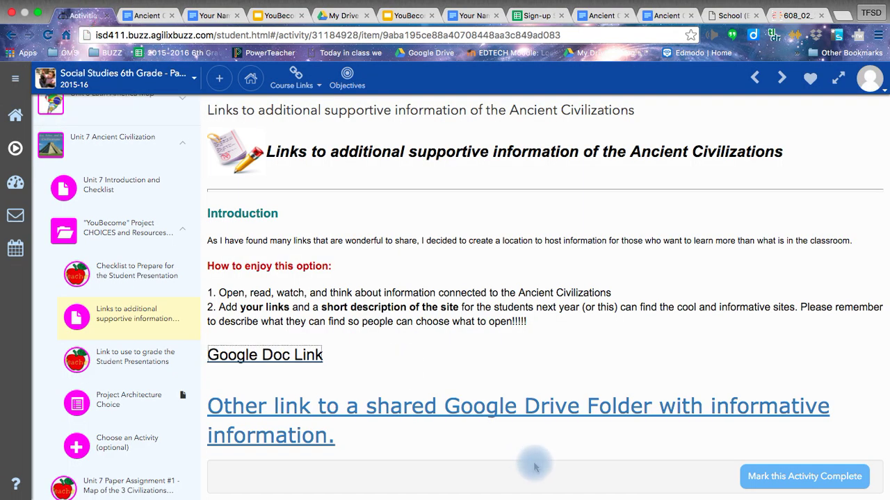
left_click(92, 363)
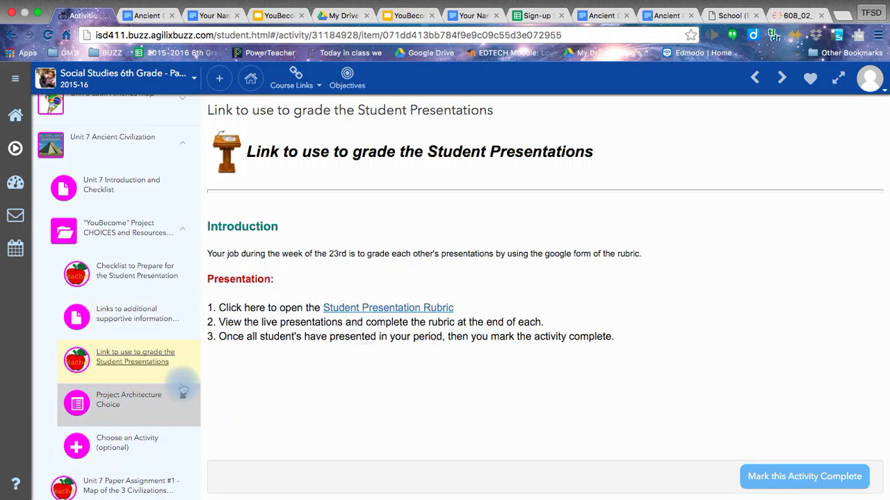
left_click(115, 228)
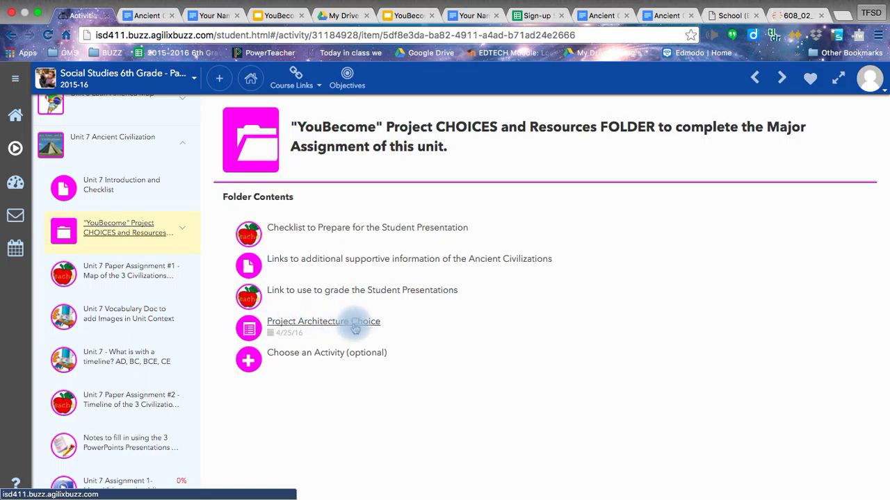
left_click(249, 365)
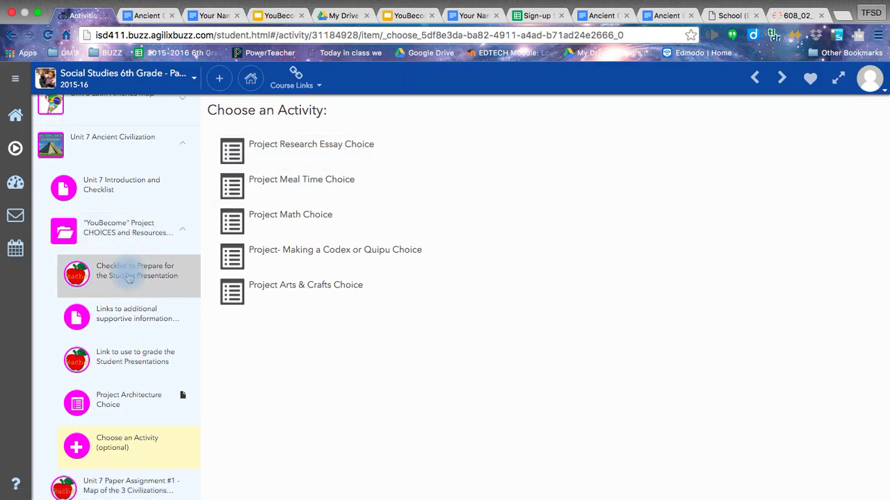
- Review the YouBecome Project Presentation Rubric from the student details through its criteria to Peer Feedback, and close the document
left_click(212, 15)
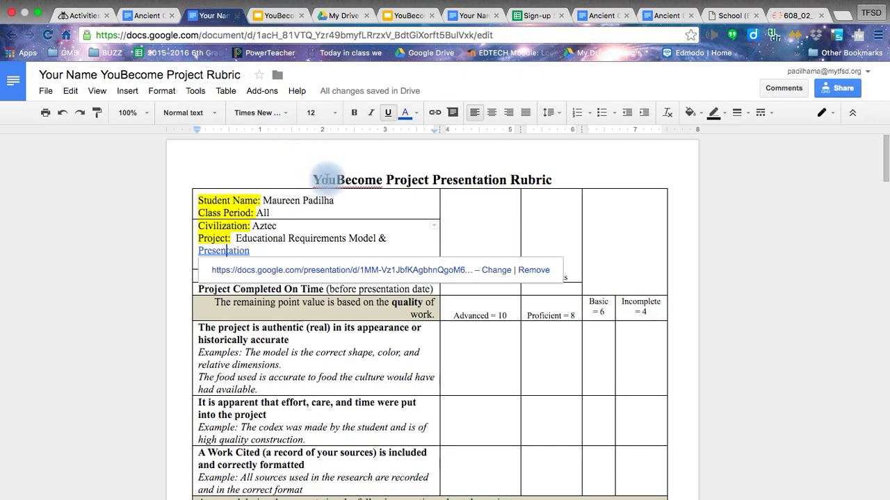
left_click(341, 326)
scroll(340, 332, "down", 1)
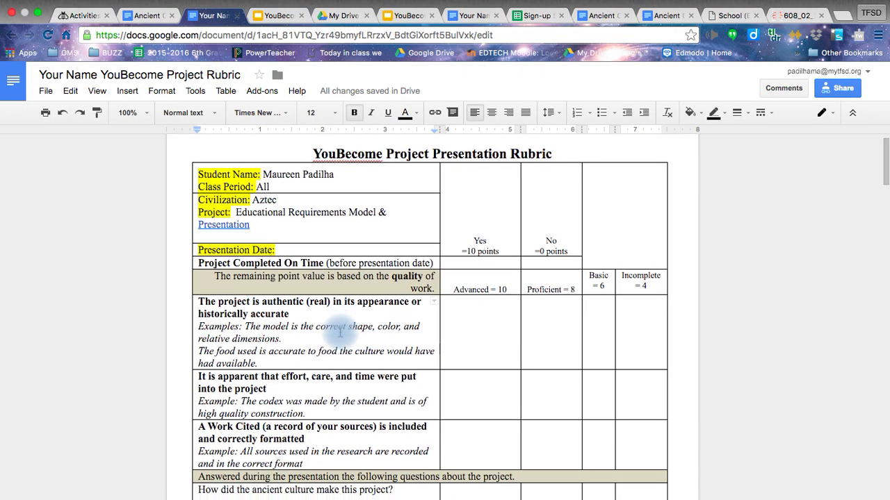
scroll(340, 332, "down", 2)
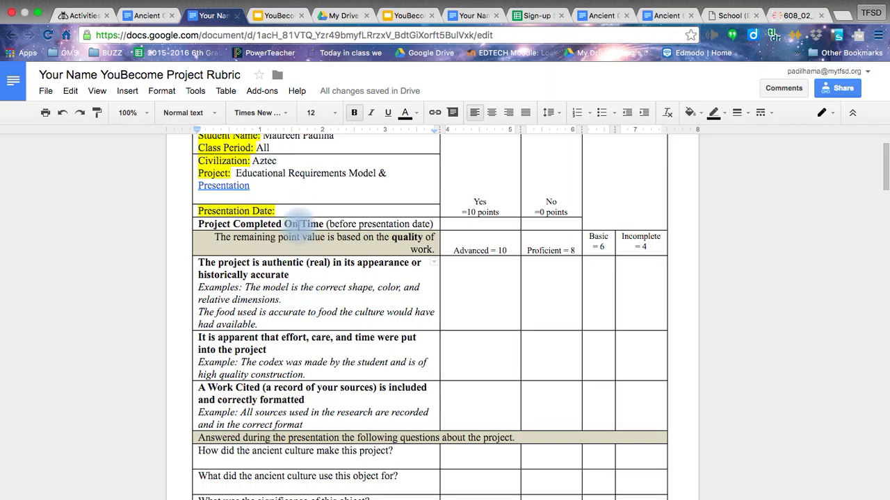
scroll(363, 345, "down", 1)
scroll(363, 345, "down", 6)
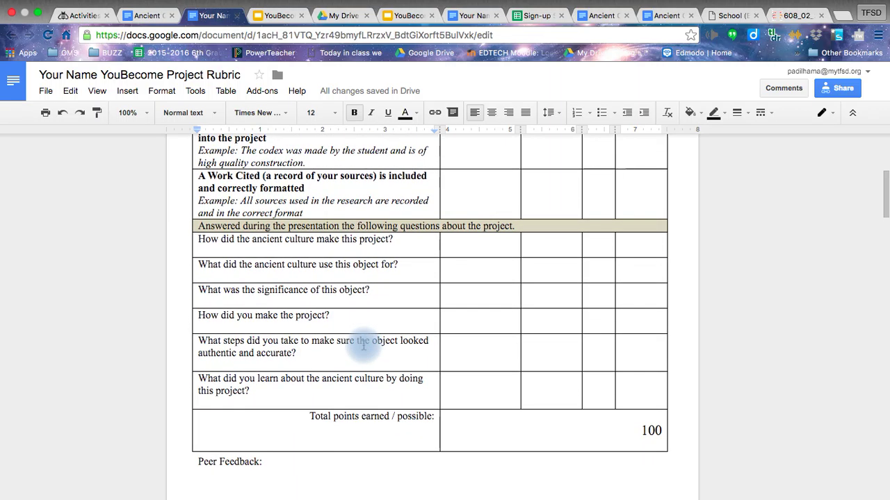
scroll(363, 345, "down", 3)
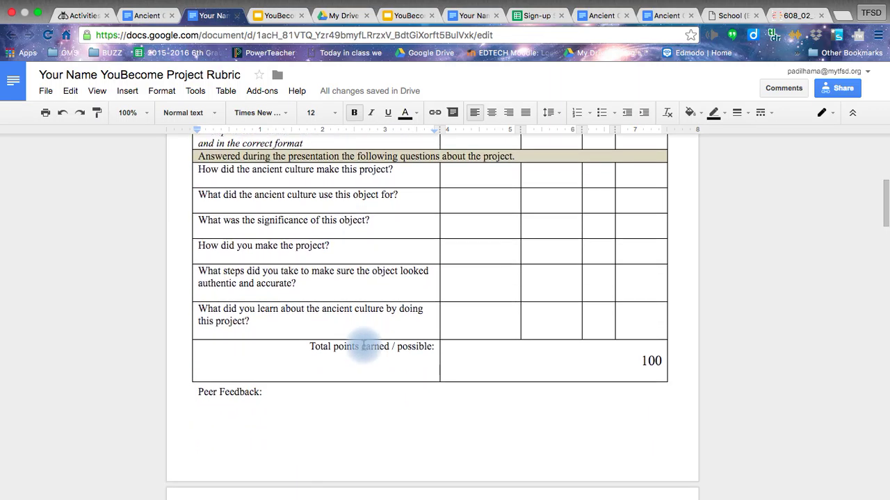
scroll(363, 345, "up", 10)
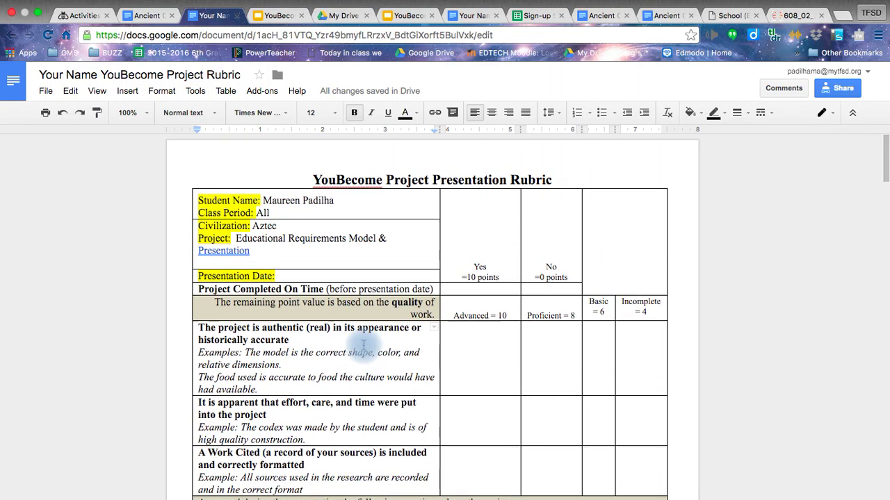
left_click(237, 15)
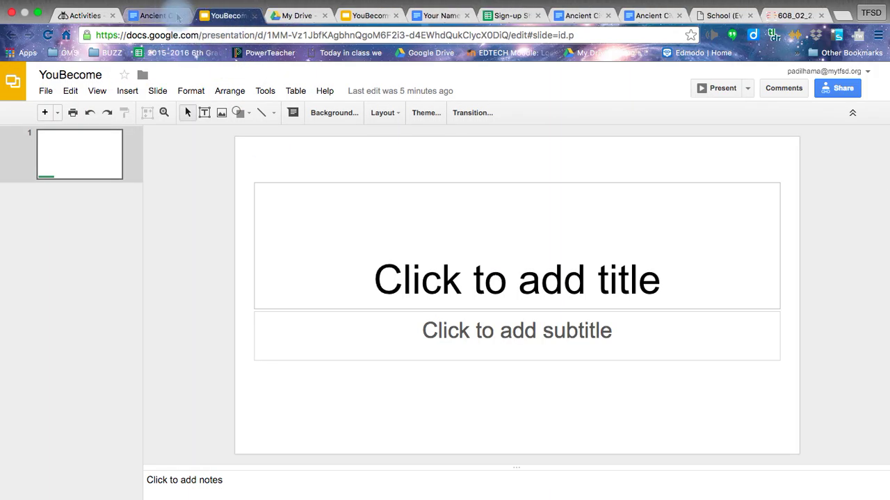
- Return to Buzz, open the "YouBecome" Project CHOICES and Resources folder, and look through the Unit 7 activity list
left_click(86, 15)
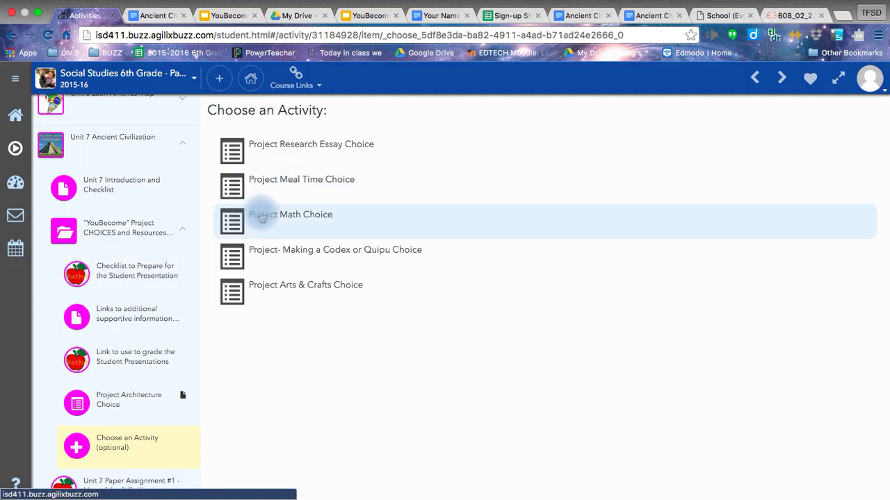
left_click(143, 230)
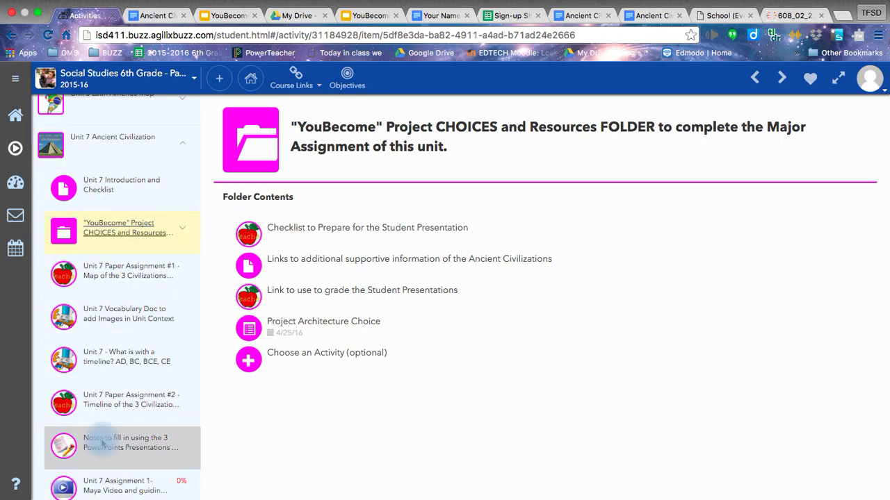
scroll(102, 443, "down", 2)
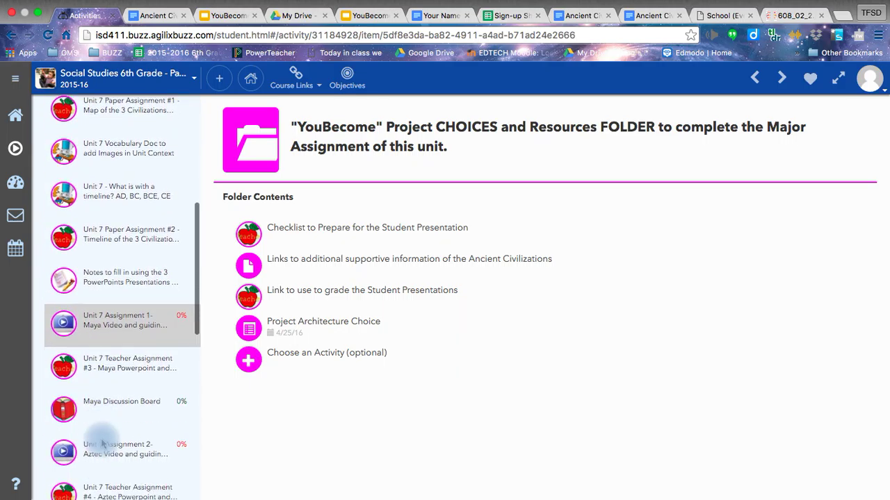